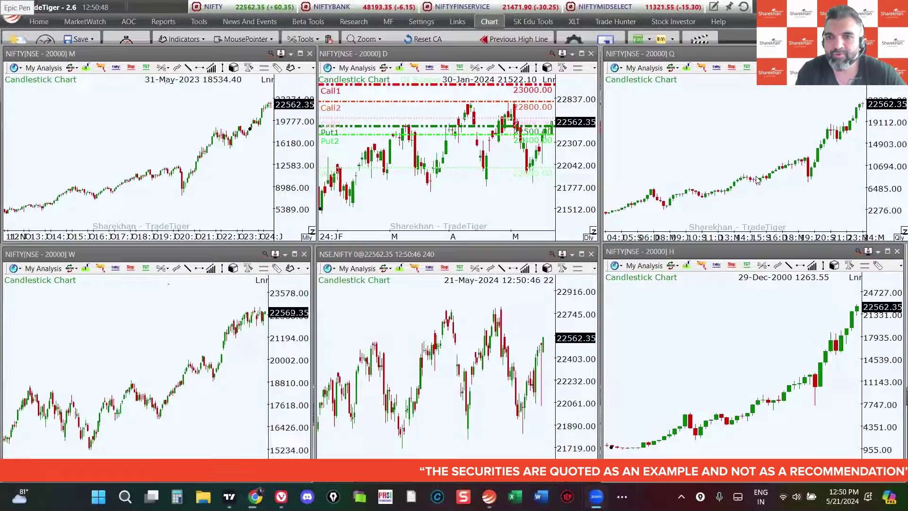
Mark a demand zone from about 16705.48 to 18876.92 around the late-2022 base on the quarterly NIFTY chart
click(758, 178)
scroll(757, 179, up, 3)
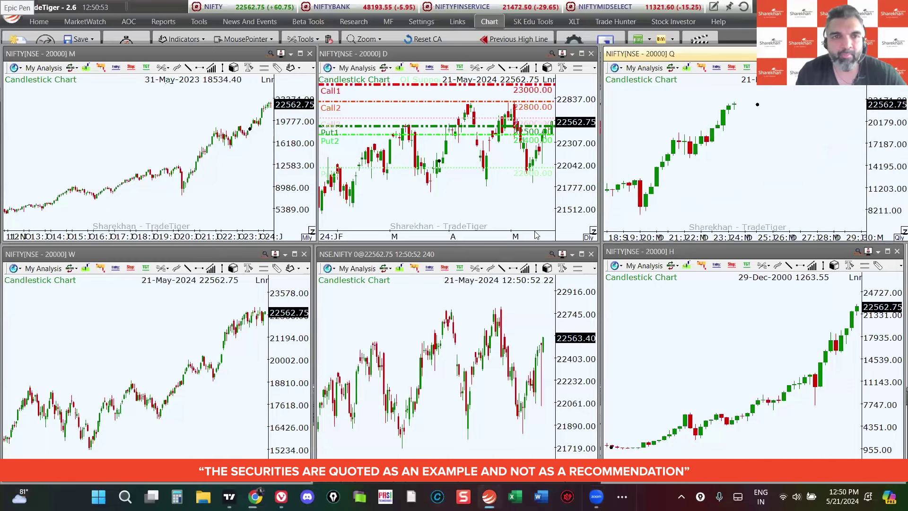
double_click(676, 54)
click(83, 23)
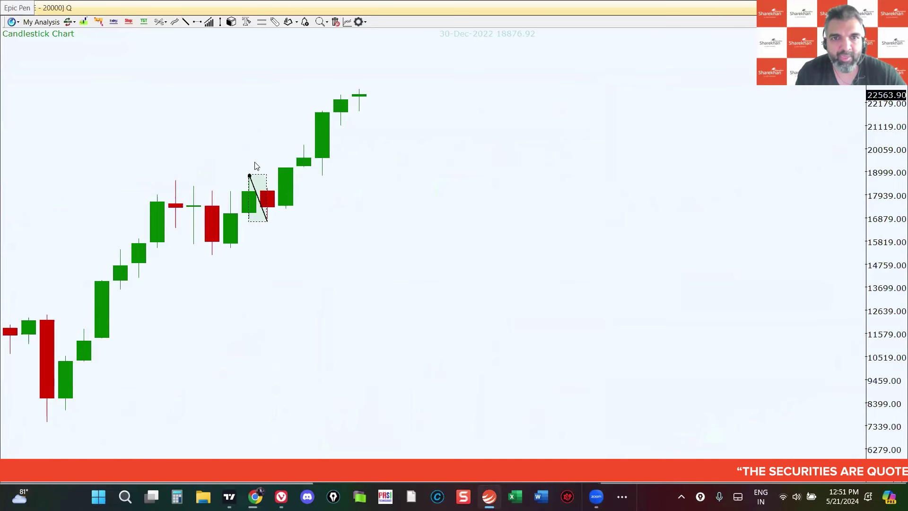
drag(249, 175, 267, 221)
scroll(497, 281, down, 3)
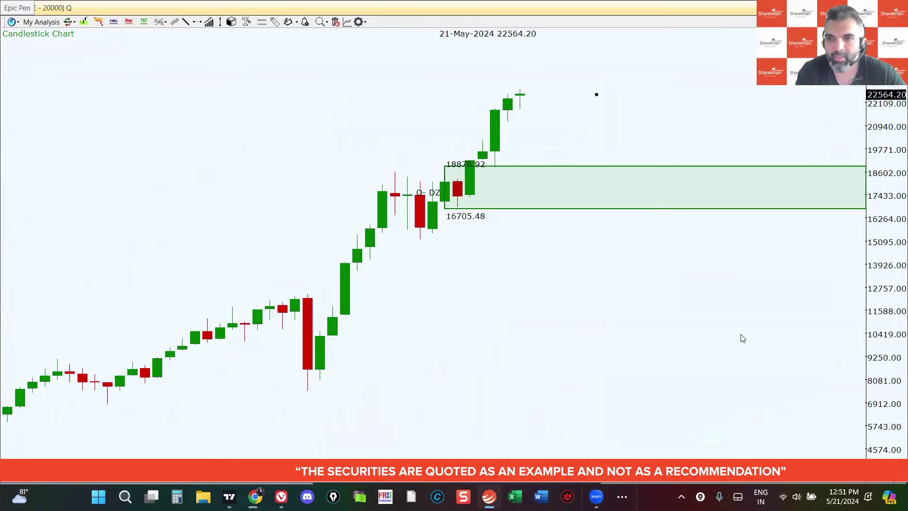
key(Escape)
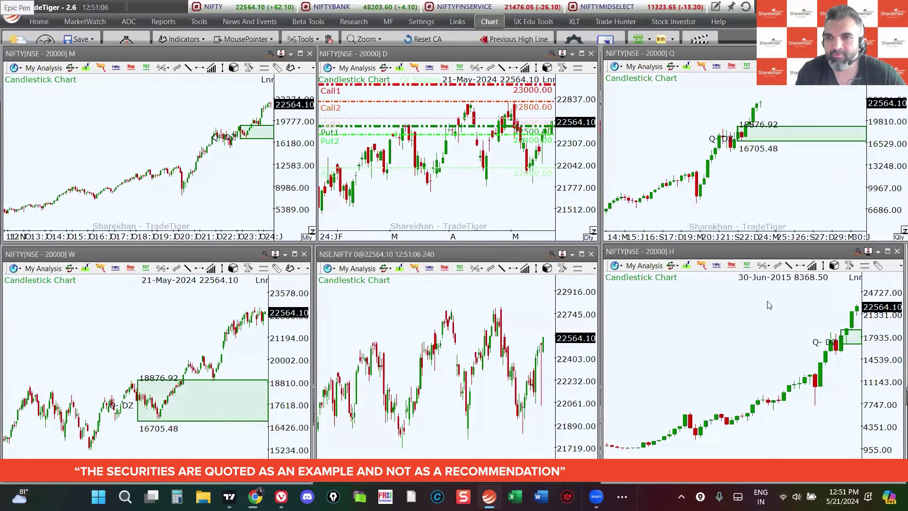
Mark a demand zone from about 15075.34 to 17492.22 at the June 2022 candle on the half-yearly NIFTY chart
double_click(734, 322)
scroll(605, 336, up, 5)
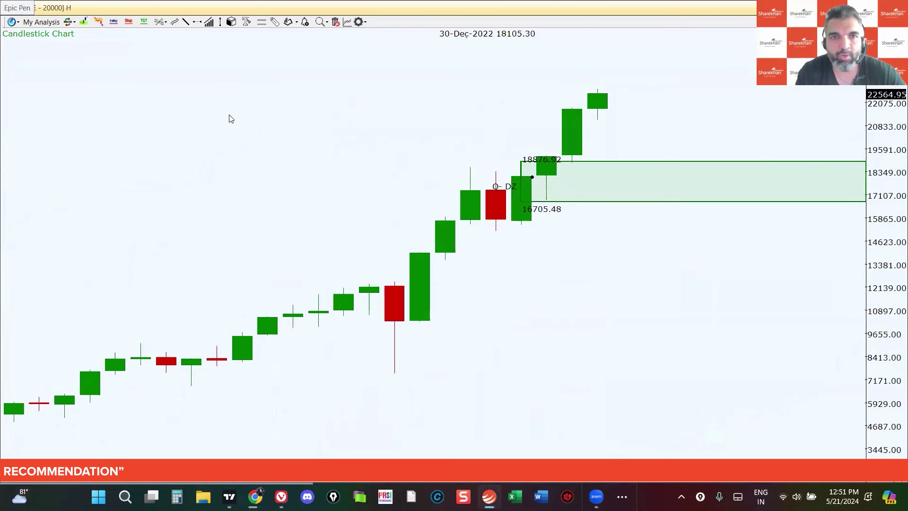
click(87, 19)
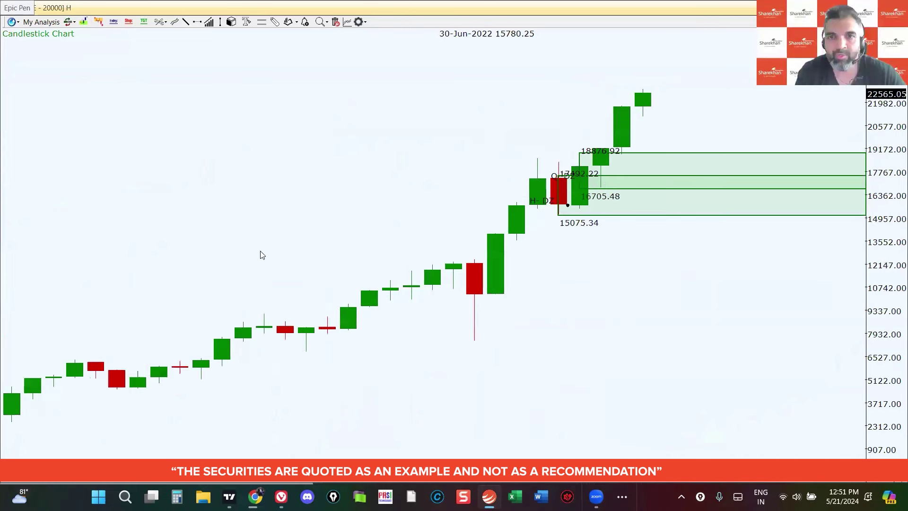
scroll(195, 194, down, 1)
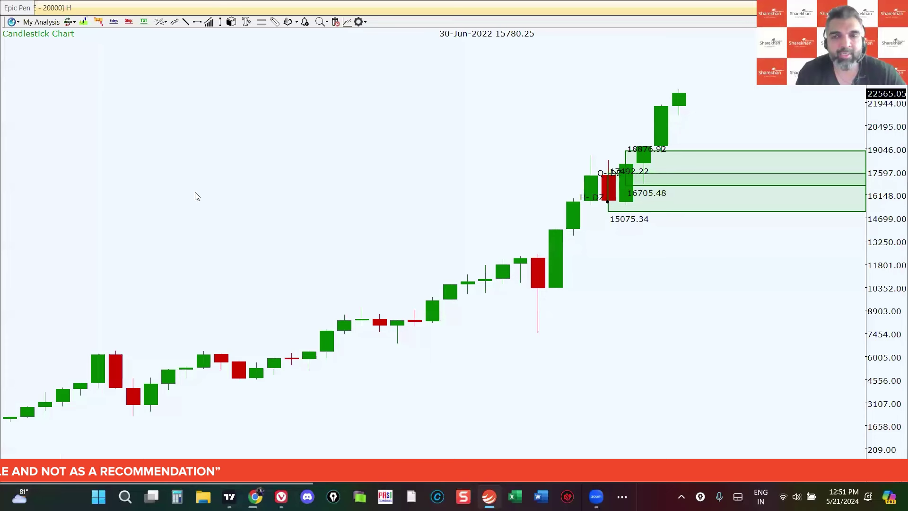
scroll(197, 196, down, 1)
drag(565, 387, 413, 266)
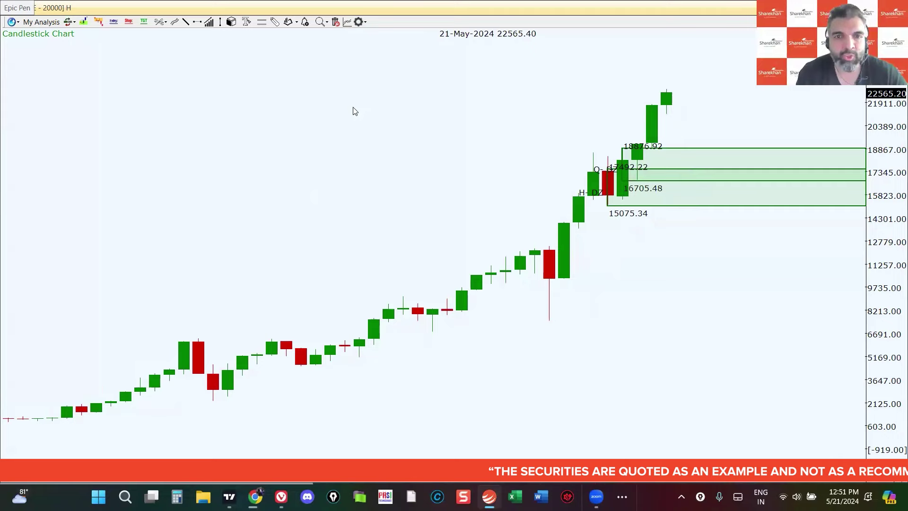
click(892, 8)
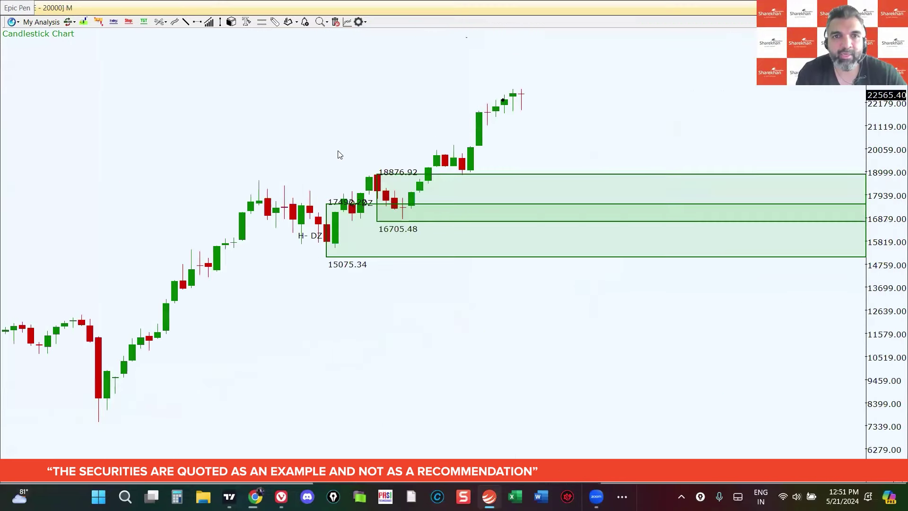
Draw a horizontal support line at about 21784.44 on the monthly NIFTY chart
scroll(336, 154, up, 1)
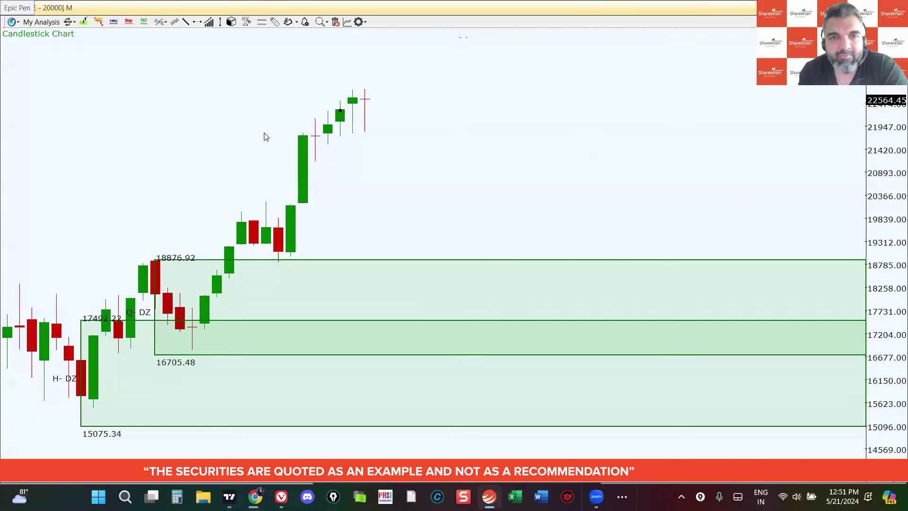
click(236, 132)
drag(36, 132, 36, 133)
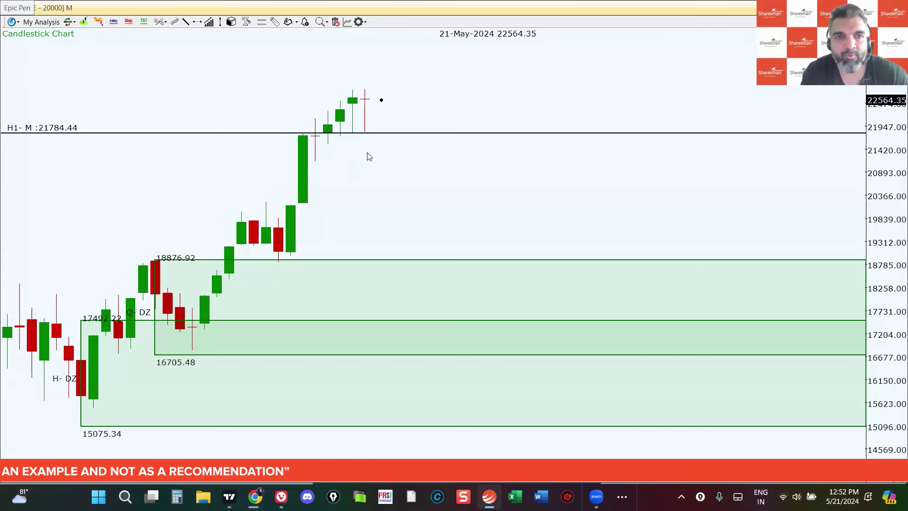
double_click(283, 212)
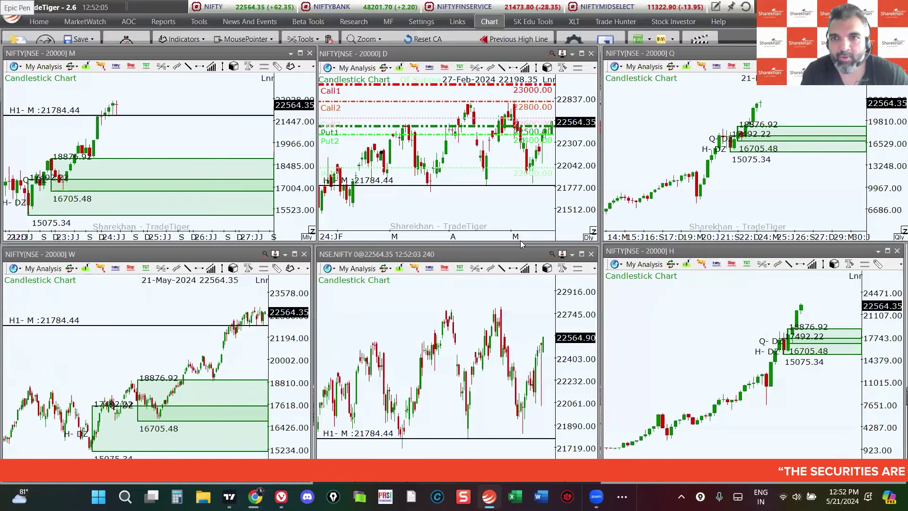
Mark a demand zone from about 21121.99 to 21430.51 below the recent candles on the weekly NIFTY chart
click(294, 254)
scroll(386, 251, up, 5)
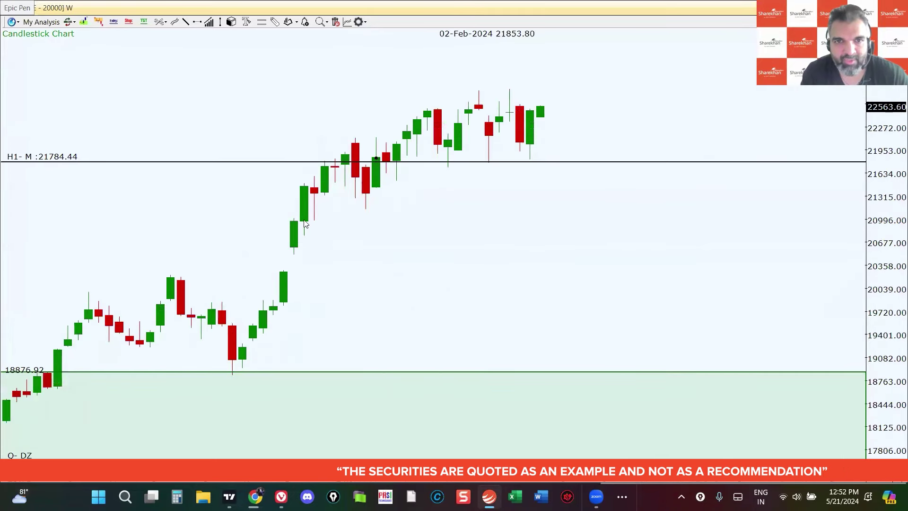
scroll(322, 207, up, 1)
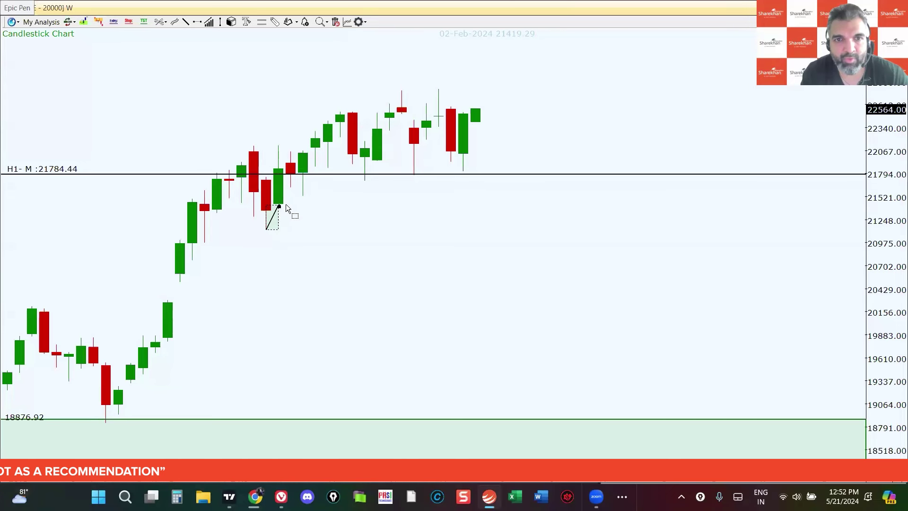
click(301, 205)
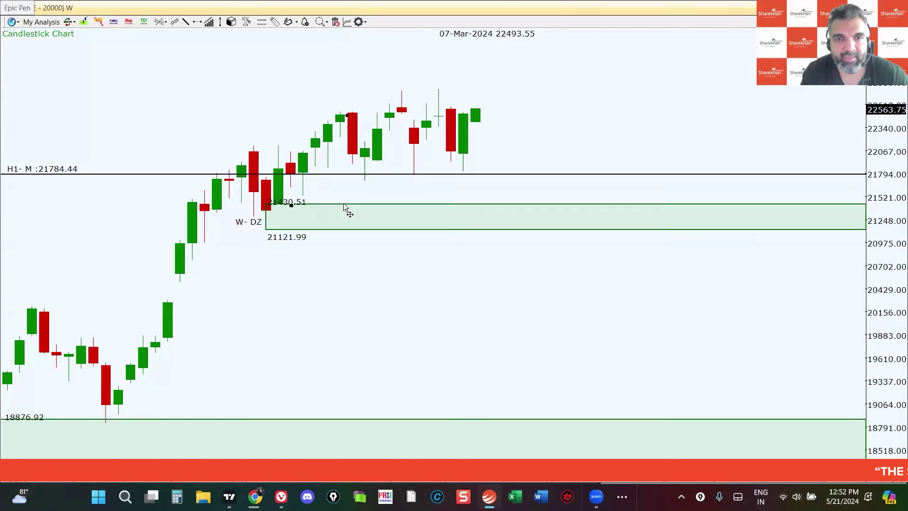
scroll(291, 220, up, 1)
scroll(285, 221, down, 1)
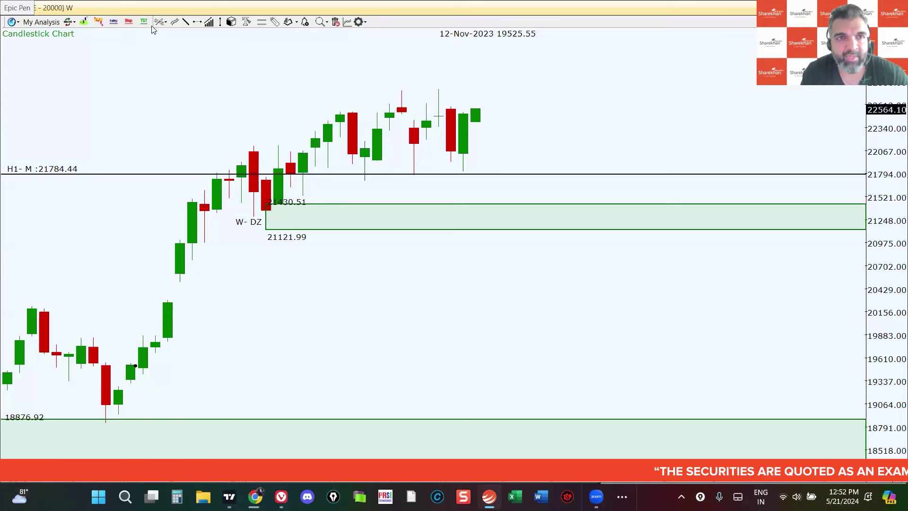
Draw a rising trendline under the recent lows on the weekly chart and delete the horizontal monthly line at 21784.44
click(197, 22)
click(309, 191)
drag(453, 168, 537, 160)
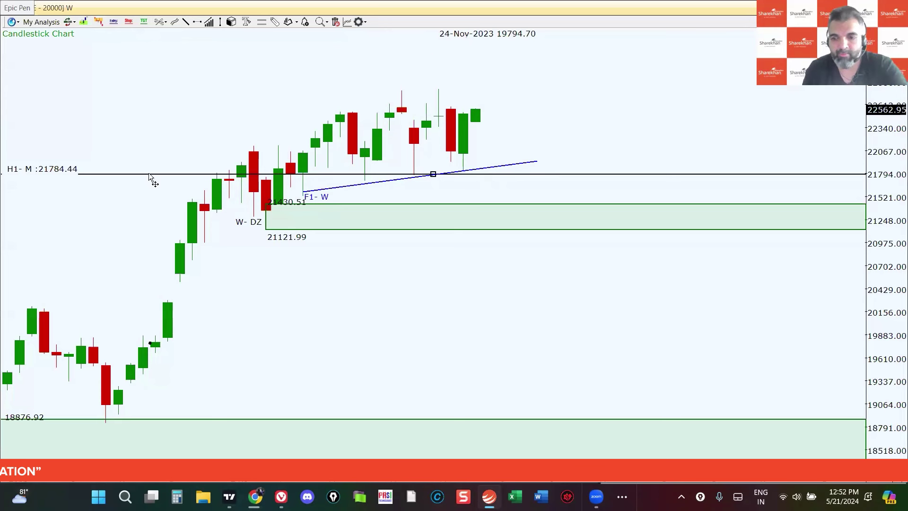
key(Delete)
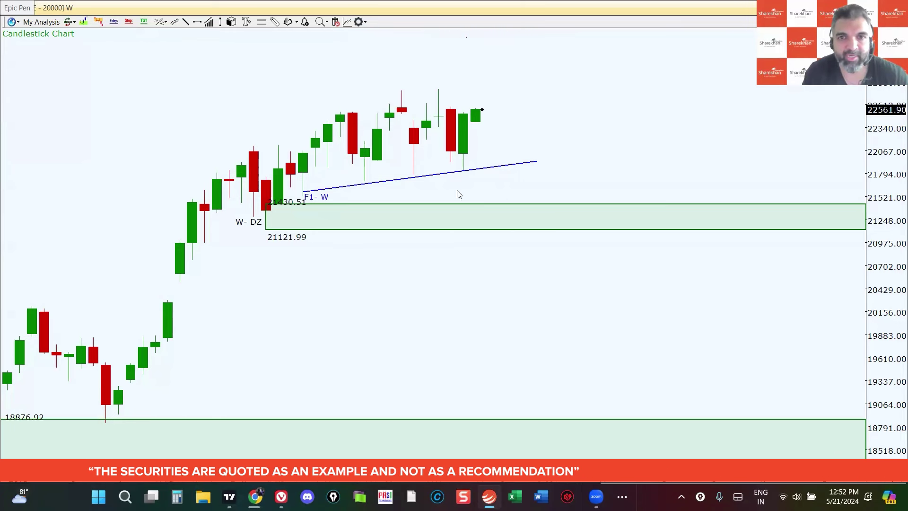
key(Escape)
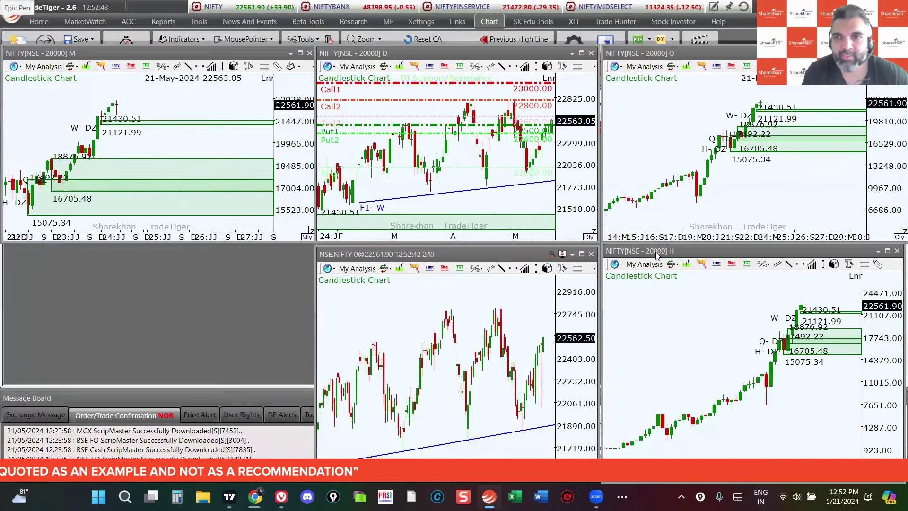
Examine the daily NIFTY chart's price against the call and put levels, the rising trendline and the weekly demand zone
double_click(496, 189)
scroll(448, 221, down, 5)
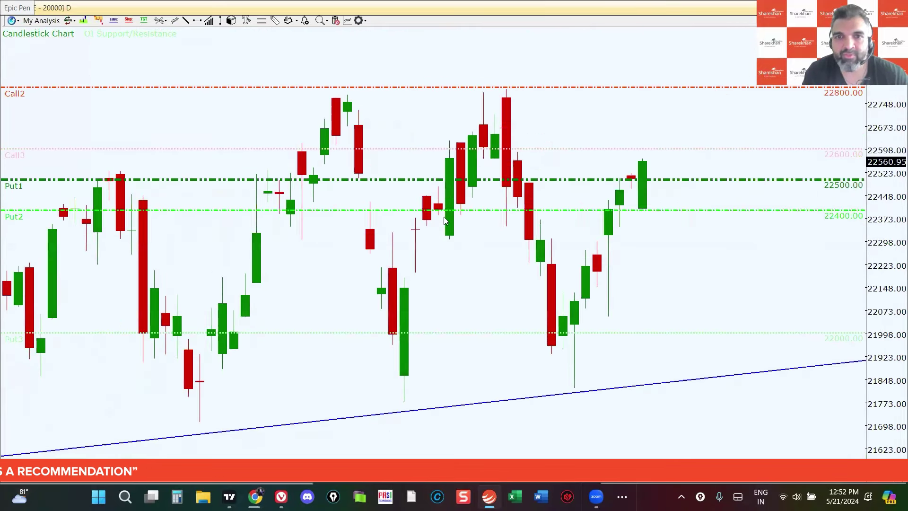
scroll(465, 311, down, 2)
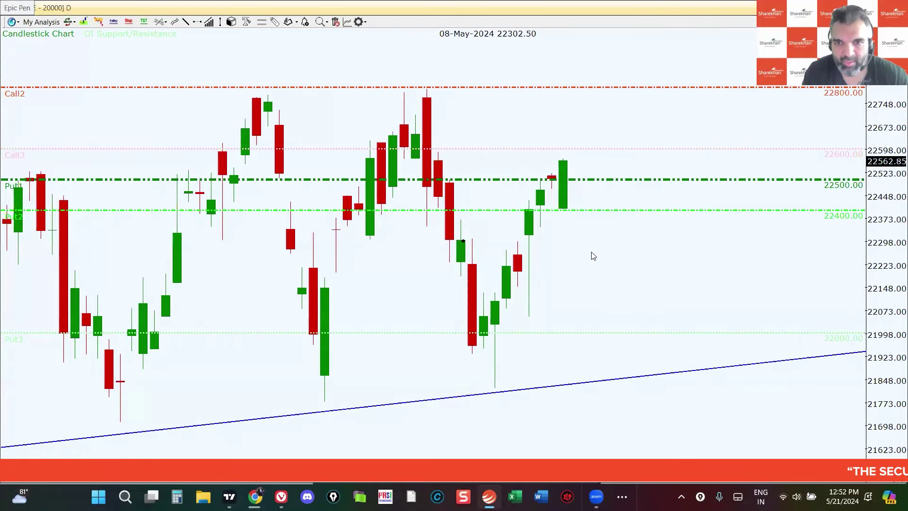
scroll(606, 231, down, 3)
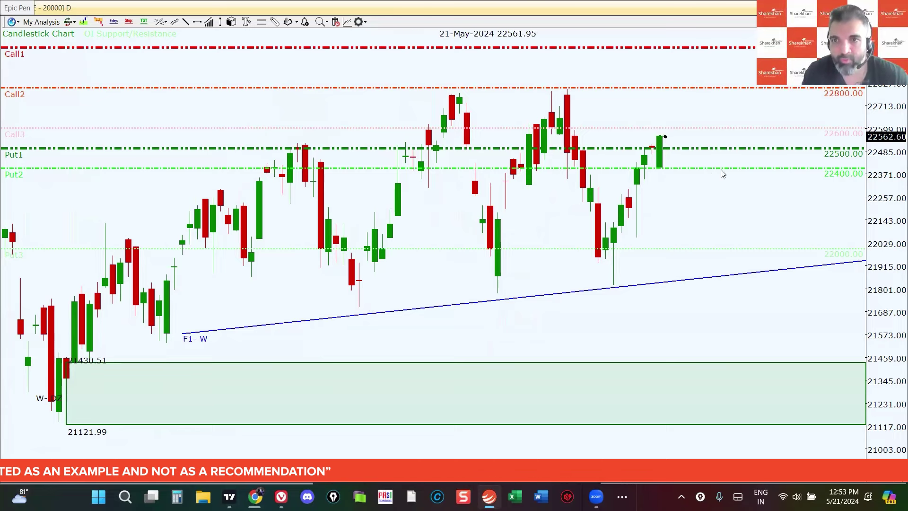
key(Down)
key(Right)
key(Right)
key(Right)
key(Right)
key(Right)
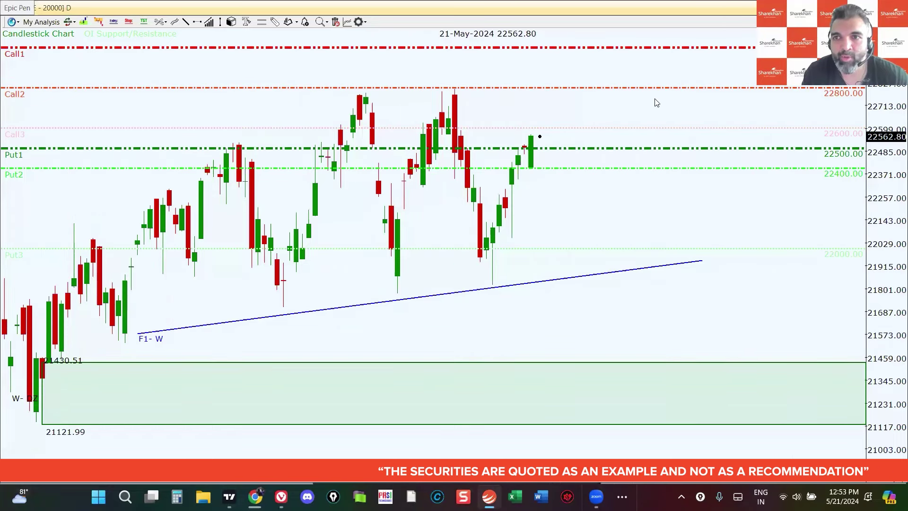
scroll(642, 97, up, 2)
key(Down)
key(Up)
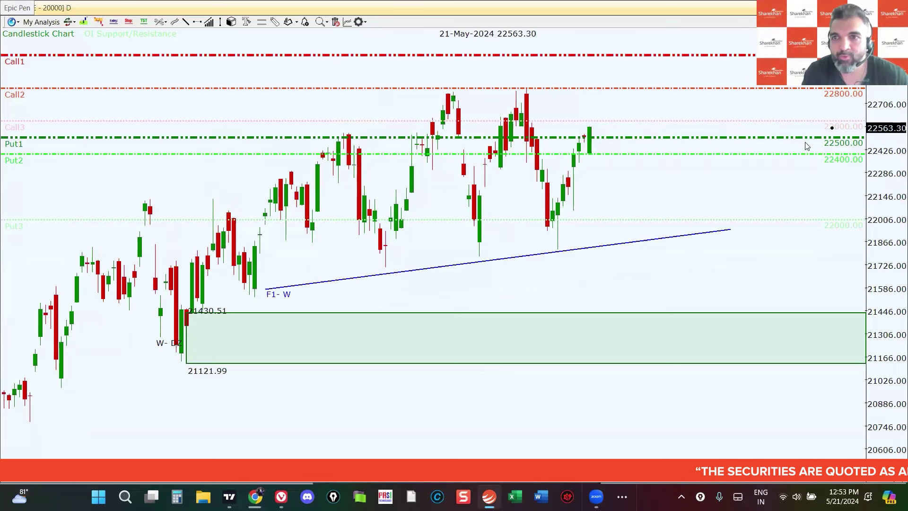
scroll(489, 188, up, 3)
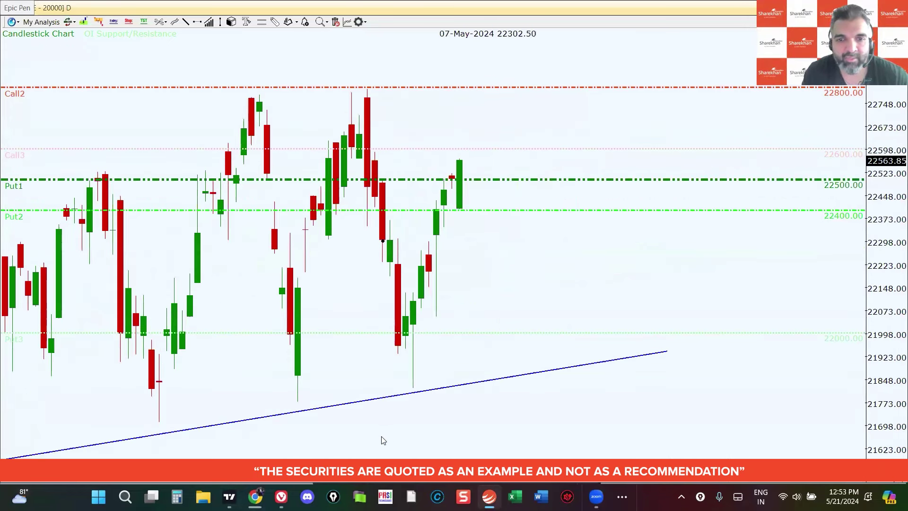
Sketch a short rising pen stroke from the latest daily candle, clear the annotation and return to the multi-chart layout
click(339, 490)
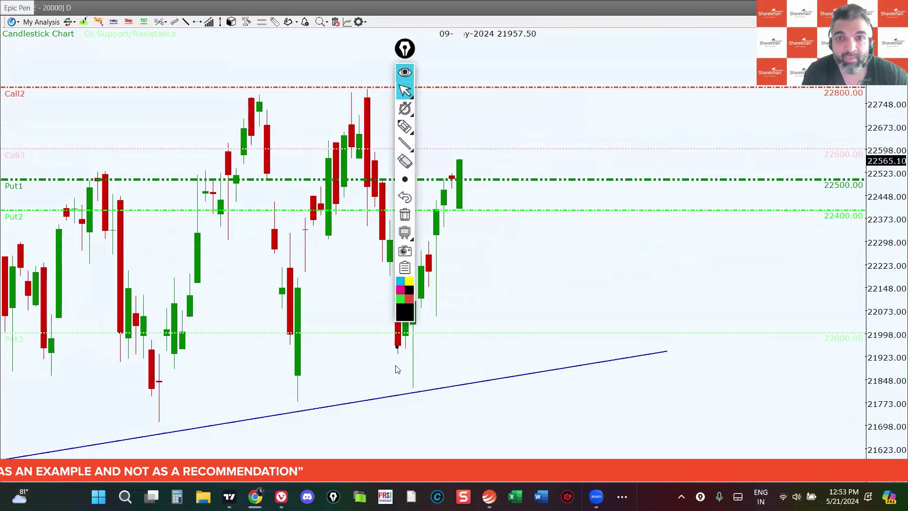
click(405, 49)
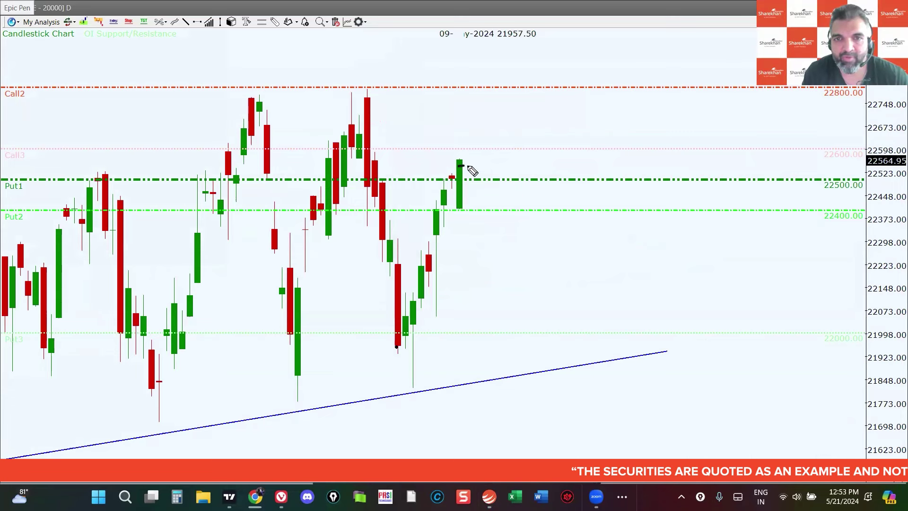
mouse_move(474, 168)
mouse_down()
mouse_move(486, 179)
mouse_move(490, 171)
mouse_move(532, 182)
mouse_move(546, 141)
mouse_up()
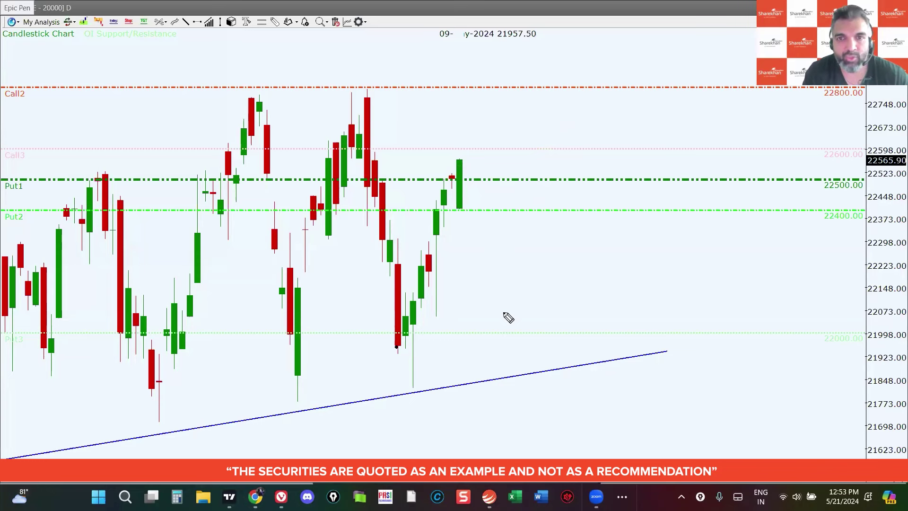
key(ctrl+shift+2)
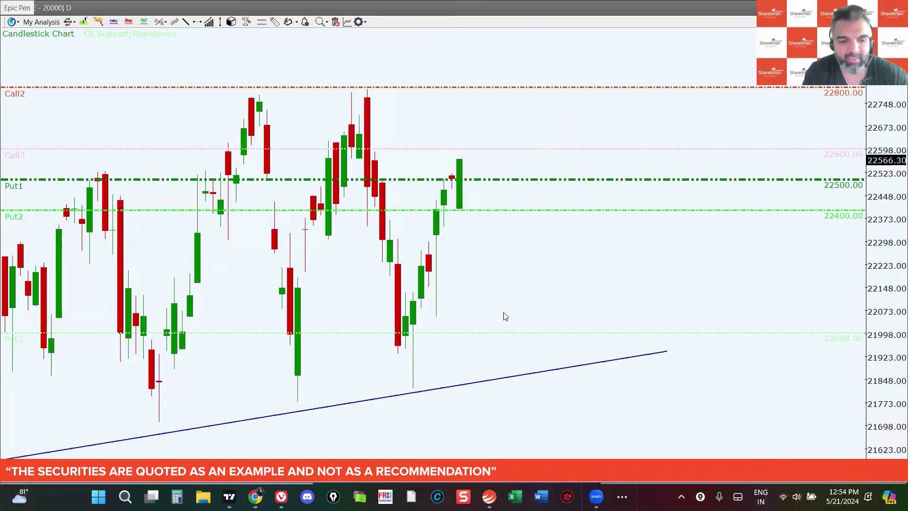
scroll(541, 264, down, 2)
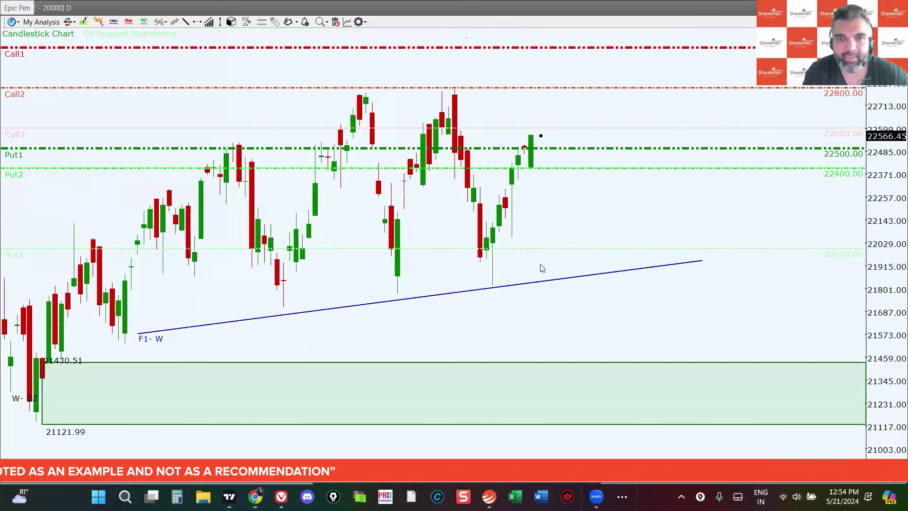
click(550, 235)
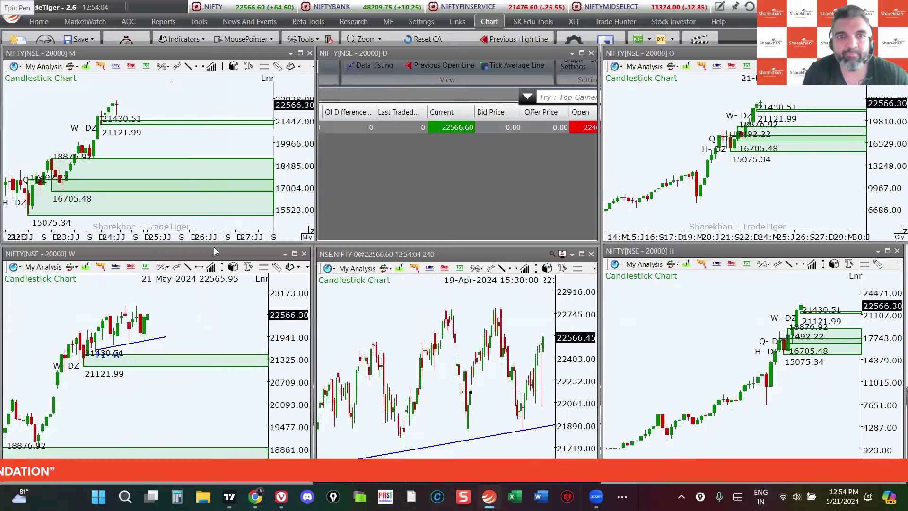
Start changing the NIFTY charts' scrip, clear the equities search for NIFTYBAN and set the exchange to NSE
right_click(199, 150)
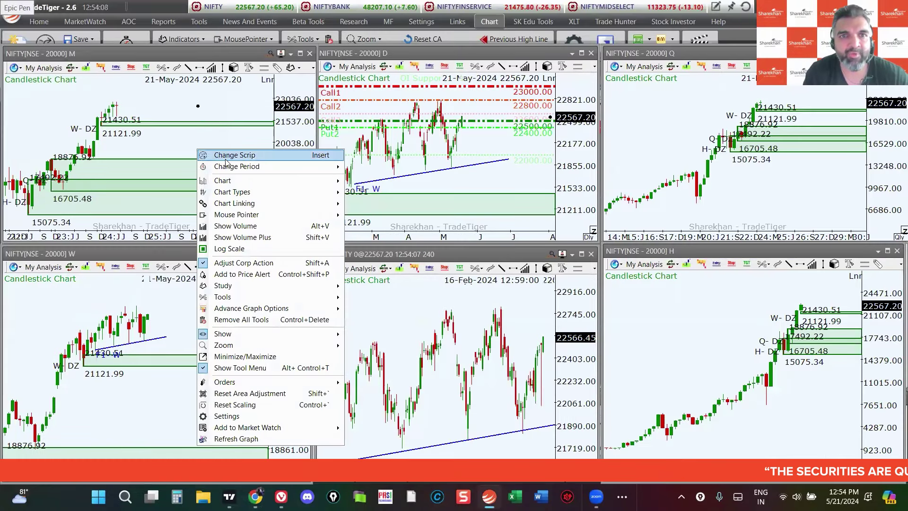
click(229, 155)
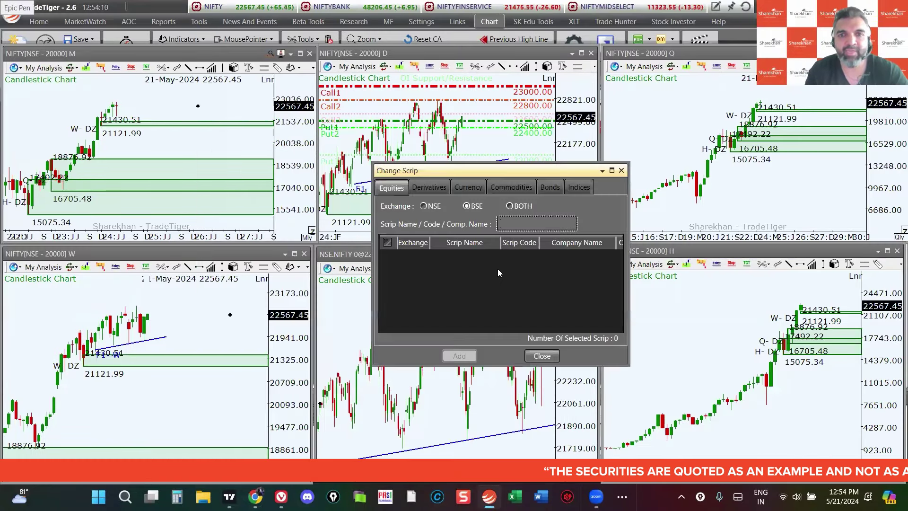
text(NIFTYBAN)
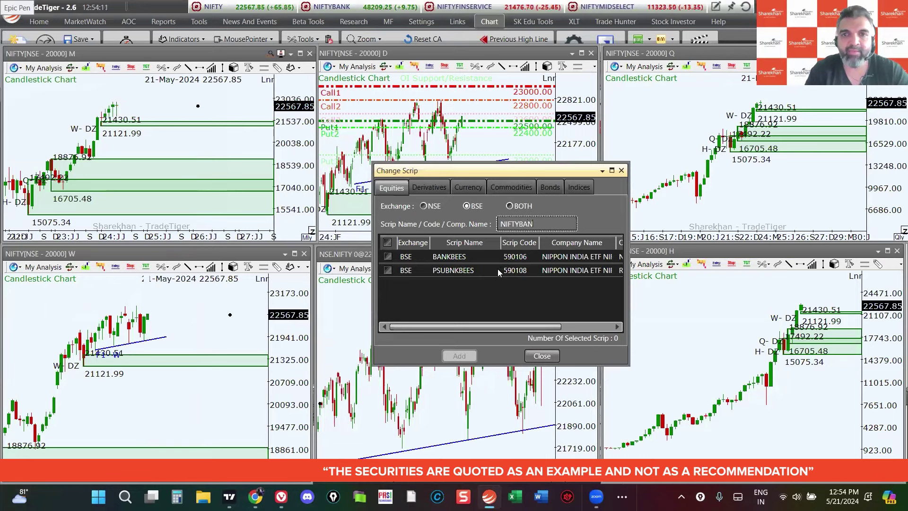
key(BackSpace)
key(BackSpace)
key(BackSpace)
key(BackSpace)
key(BackSpace)
key(BackSpace)
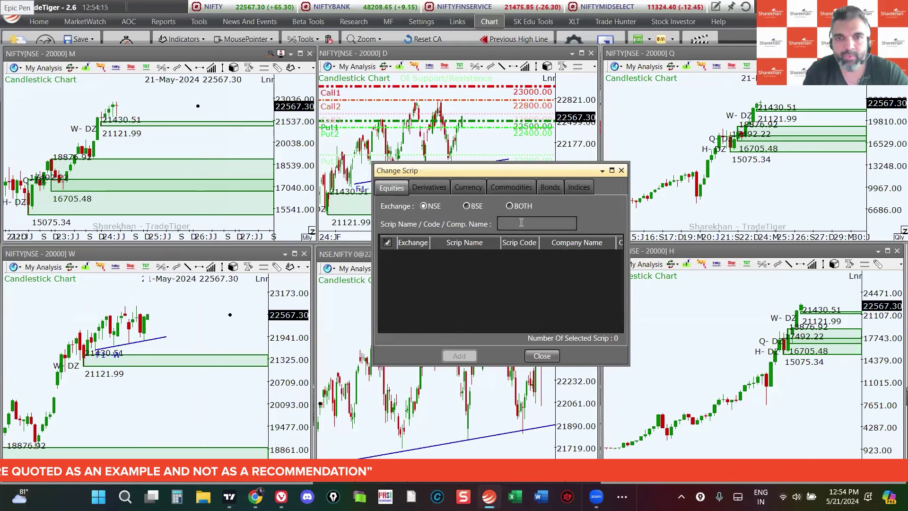
text(BANKNIFT)
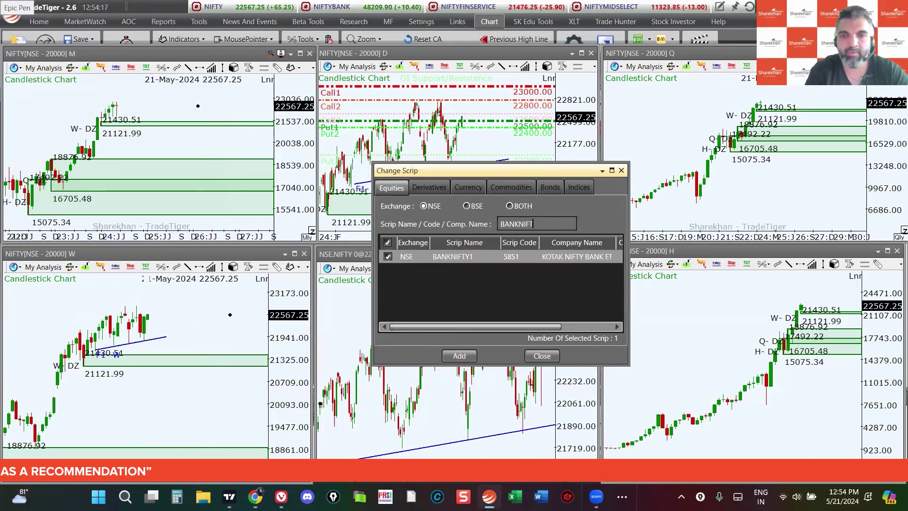
text(Y)
key(BackSpace)
key(BackSpace)
key(BackSpace)
key(BackSpace)
key(BackSpace)
key(BackSpace)
key(BackSpace)
key(BackSpace)
key(BackSpace)
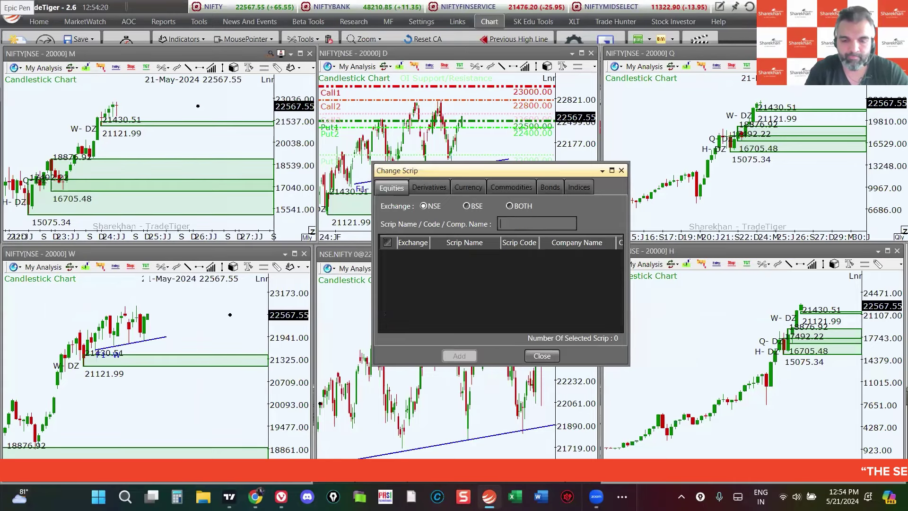
Search the NSE scrips for NIFTYB and load NIFTYBANK into the linked charts
text(NIFTYB)
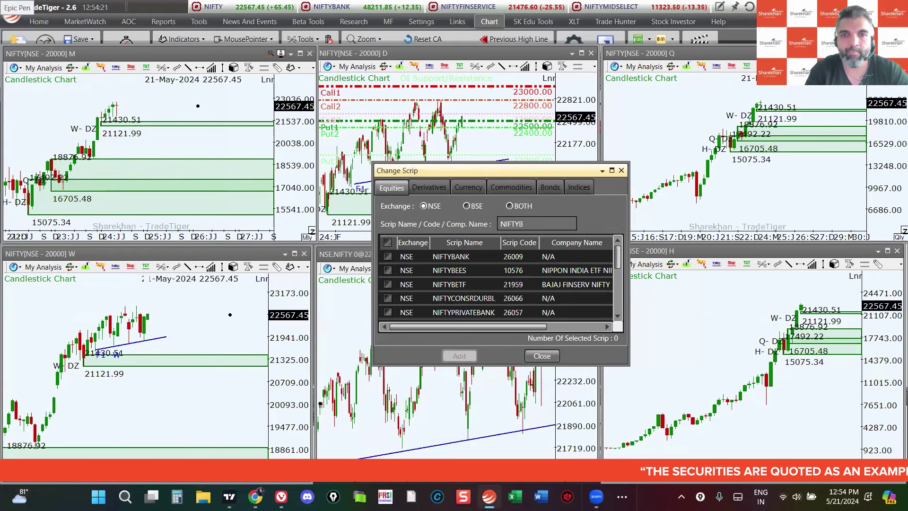
click(475, 256)
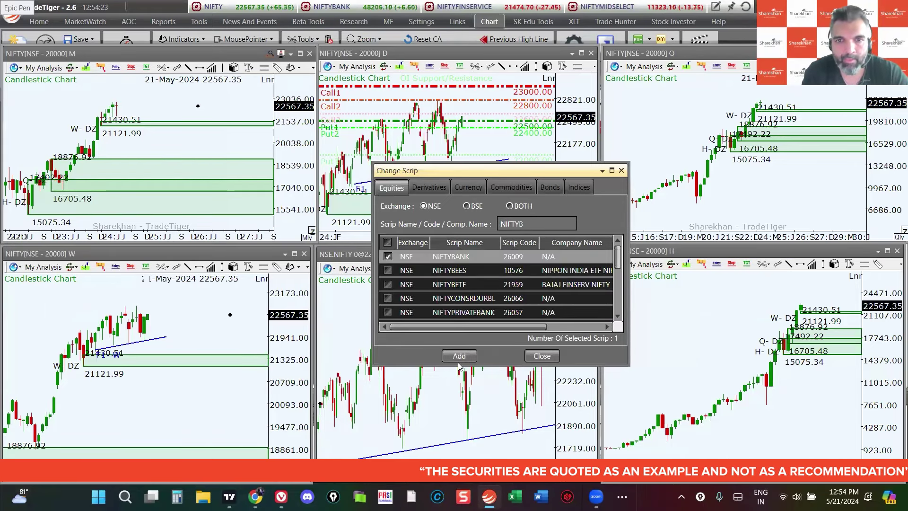
click(460, 356)
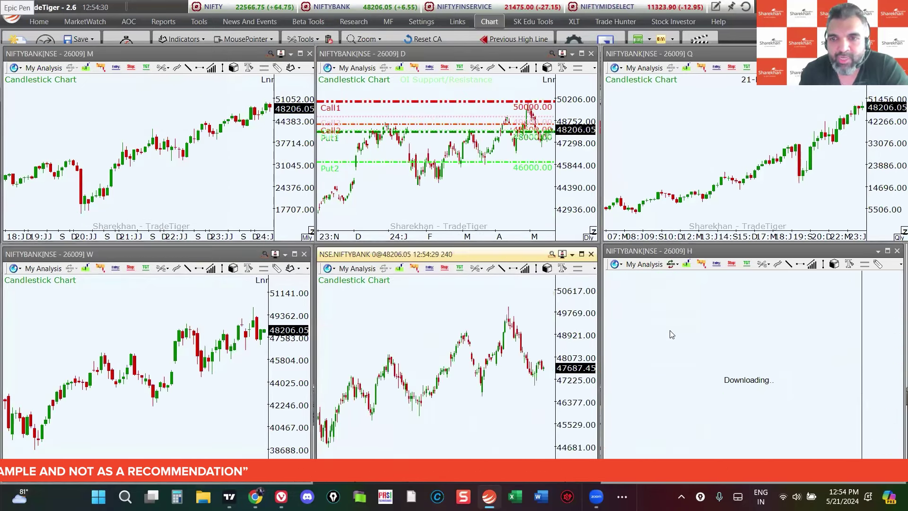
Mark two demand zones on the half-yearly NIFTYBANK chart, from 29732.34 to 35643.86 and from 38599.62 to 44924.95
drag(783, 179, 706, 203)
double_click(706, 319)
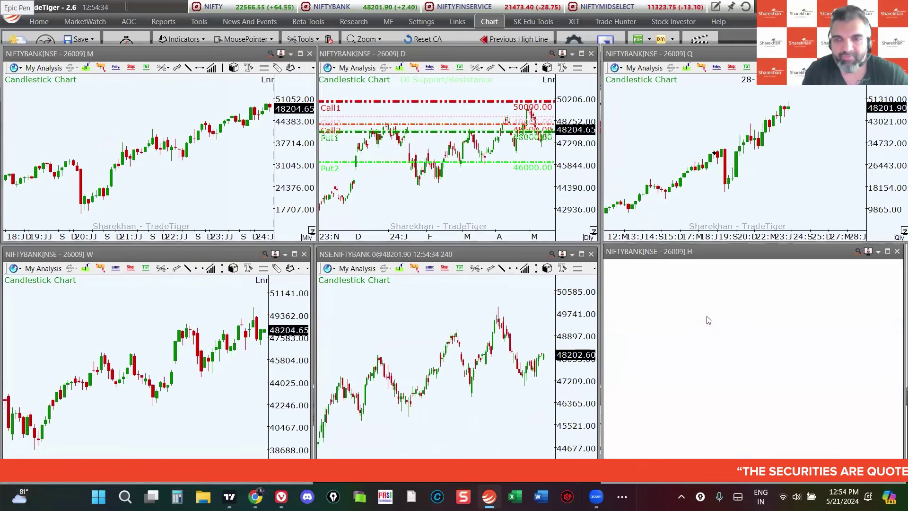
drag(635, 333, 539, 341)
scroll(555, 276, up, 1)
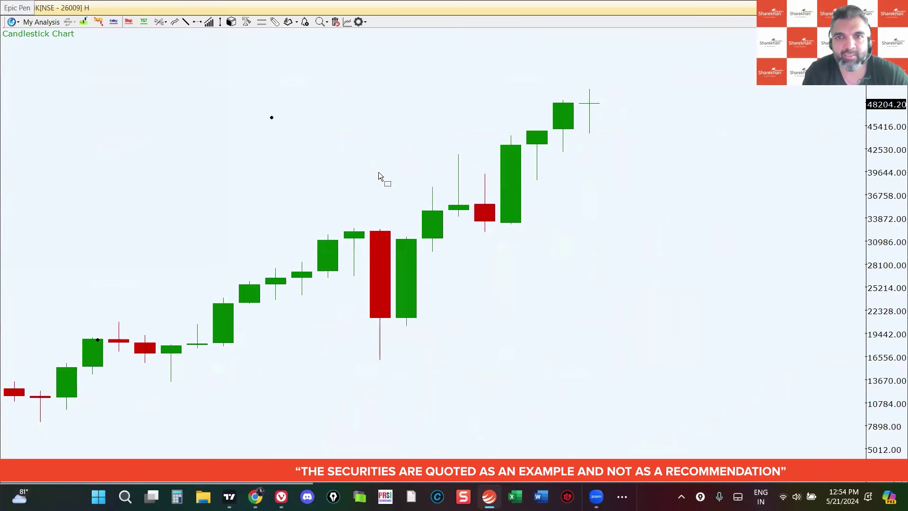
drag(433, 252, 496, 209)
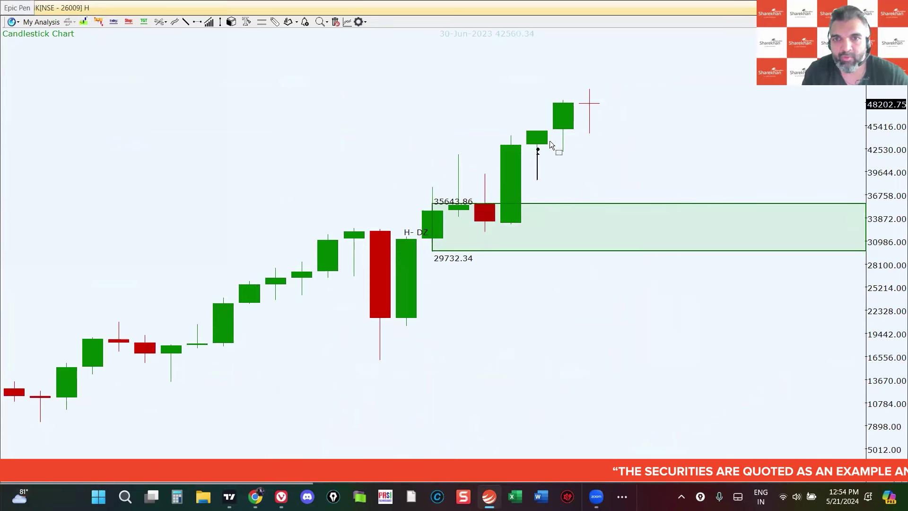
drag(550, 140, 564, 128)
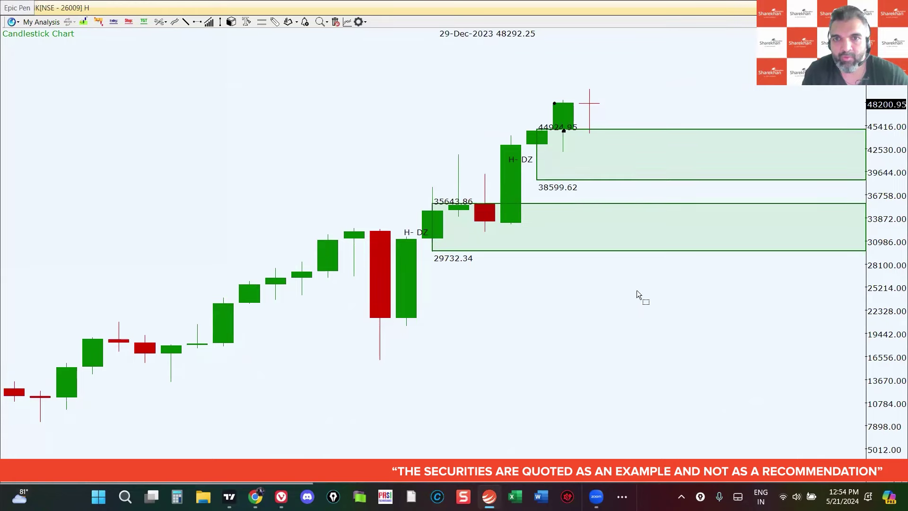
Lower the top of the upper half-yearly demand zone to 42939.00 on the quarterly chart
key(ctrl+Tab)
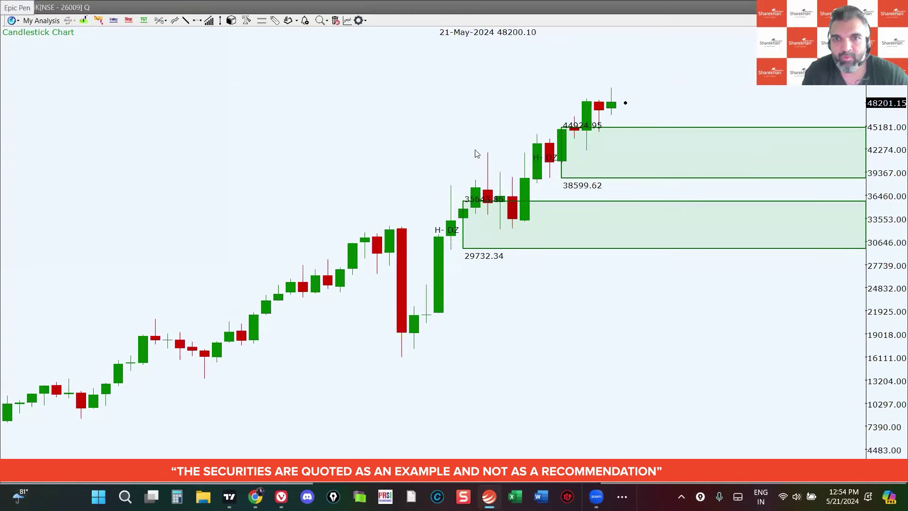
drag(456, 137, 428, 154)
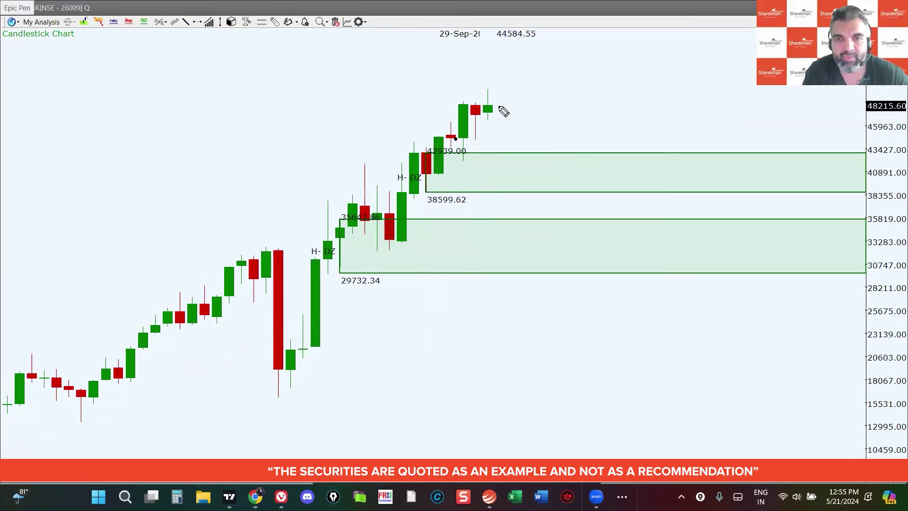
Sketch two pen candle outlines beside the latest quarterly candle, one reaching down to the upper zone, and clear the annotation
click(495, 73)
mouse_move(497, 110)
mouse_down()
mouse_move(498, 71)
mouse_move(515, 112)
mouse_up()
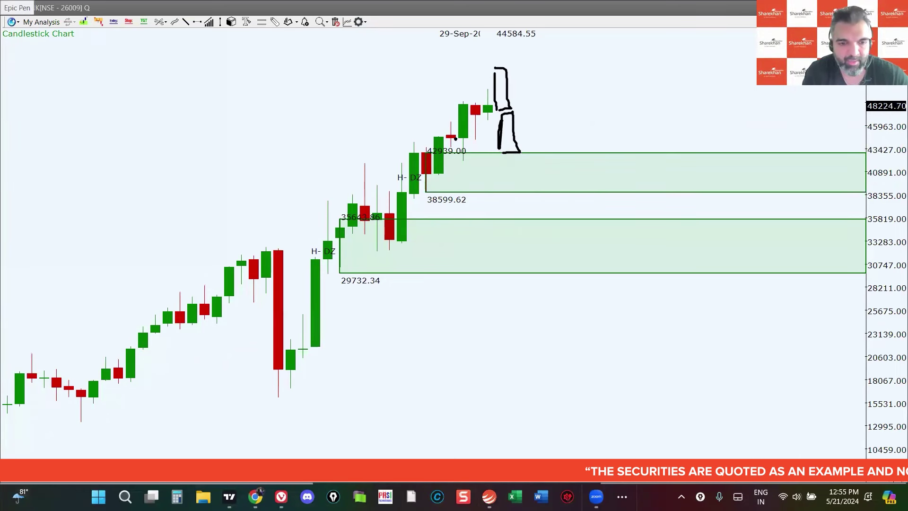
key(ctrl+shift+7)
key(ctrl+shift+2)
click(512, 113)
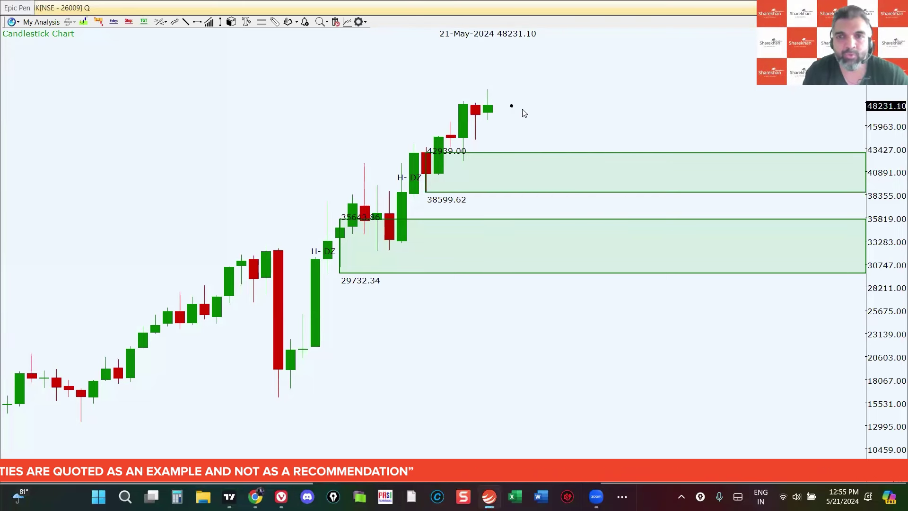
key(Escape)
Delete the upper half-yearly demand zone, 38599.62 to 42939.00, on the monthly NIFTYBANK chart
double_click(216, 209)
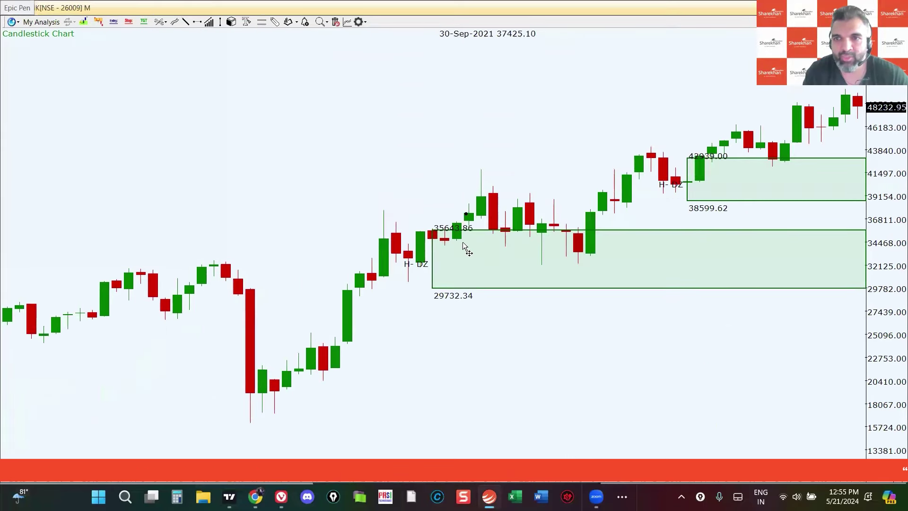
drag(585, 107, 353, 141)
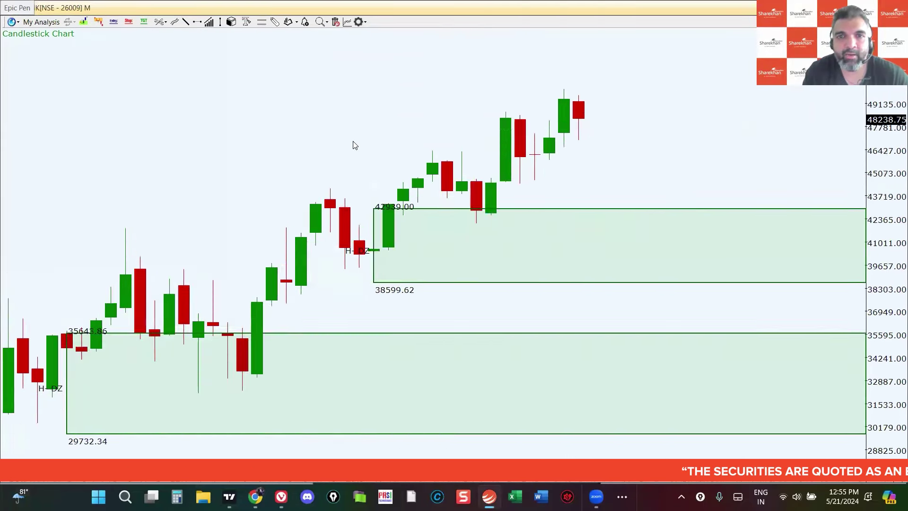
scroll(318, 244, up, 3)
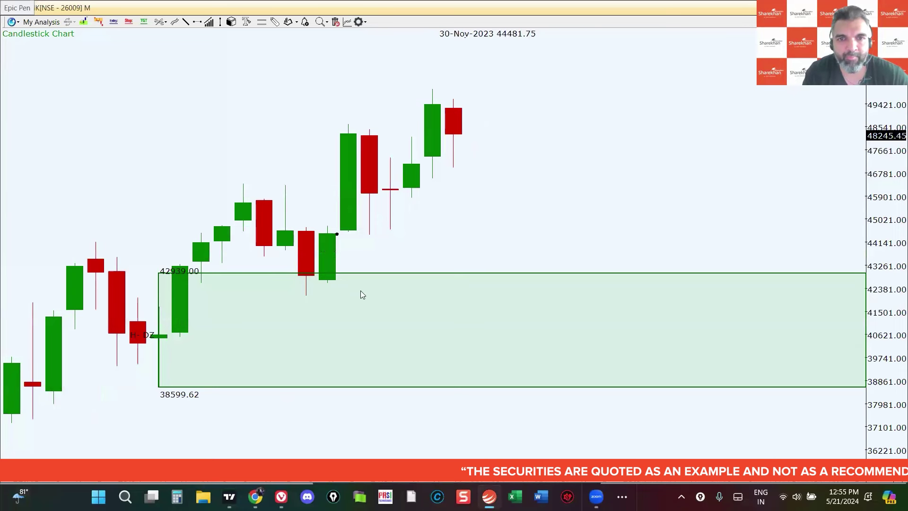
click(331, 315)
key(Delete)
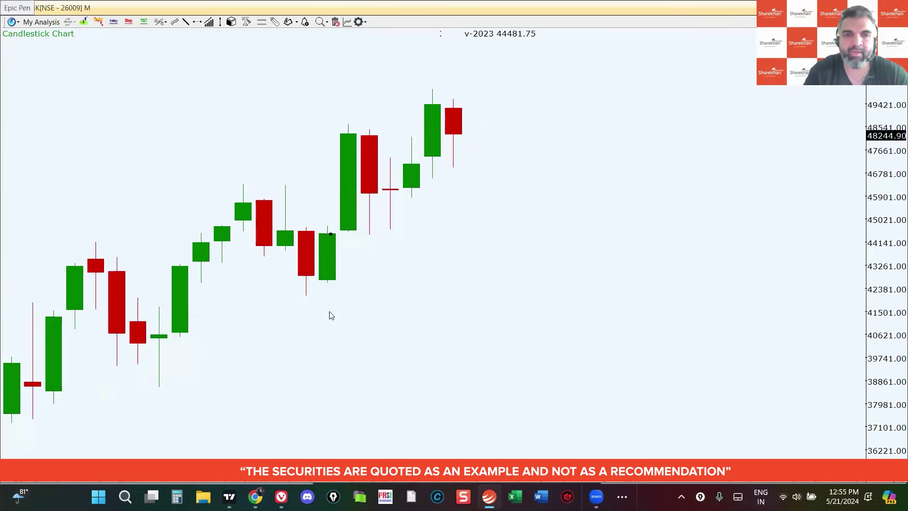
Mark a demand zone from 42033.61 to 44577.27 on the monthly chart and return to the multi-chart layout
mouse_move(306, 297)
mouse_down()
mouse_move(309, 265)
mouse_move(349, 226)
mouse_move(369, 236)
mouse_up()
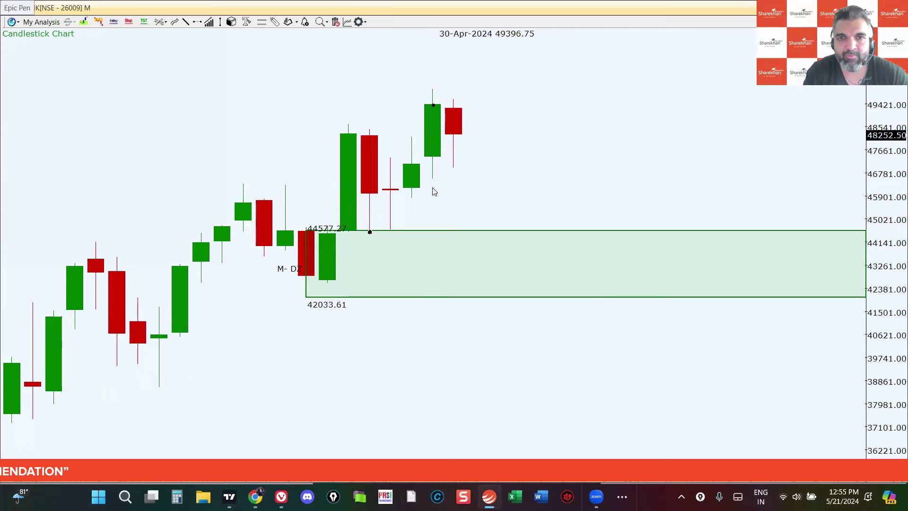
scroll(473, 185, down, 2)
scroll(496, 189, up, 2)
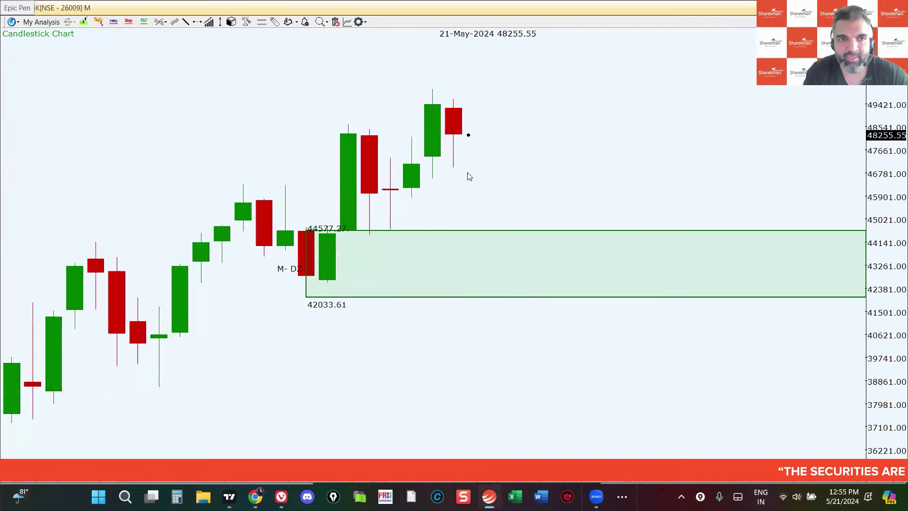
double_click(485, 136)
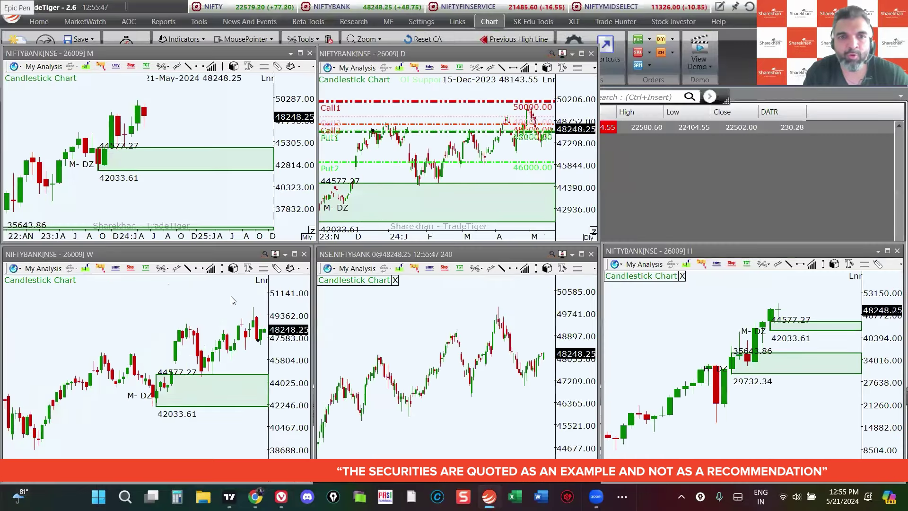
Place a horizontal line at 49972.61 across the recent high on the weekly NIFTYBANK chart
double_click(216, 293)
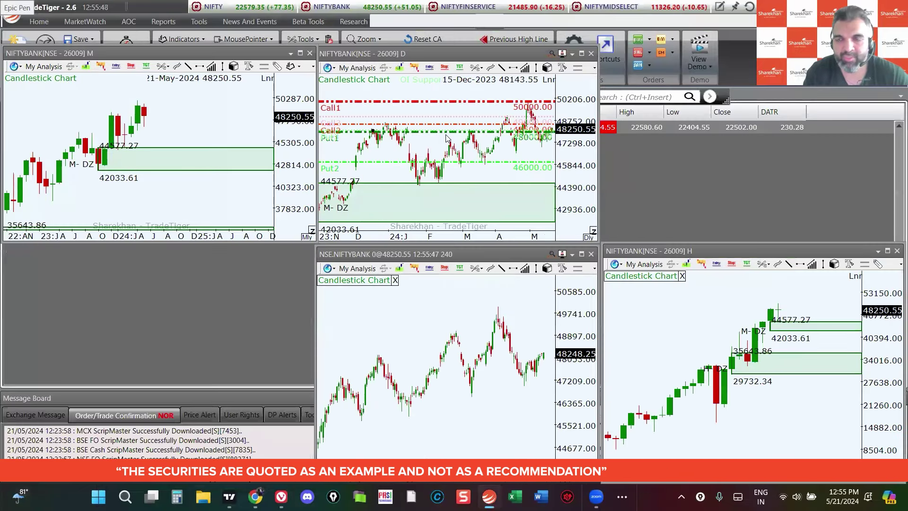
double_click(453, 141)
click(314, 90)
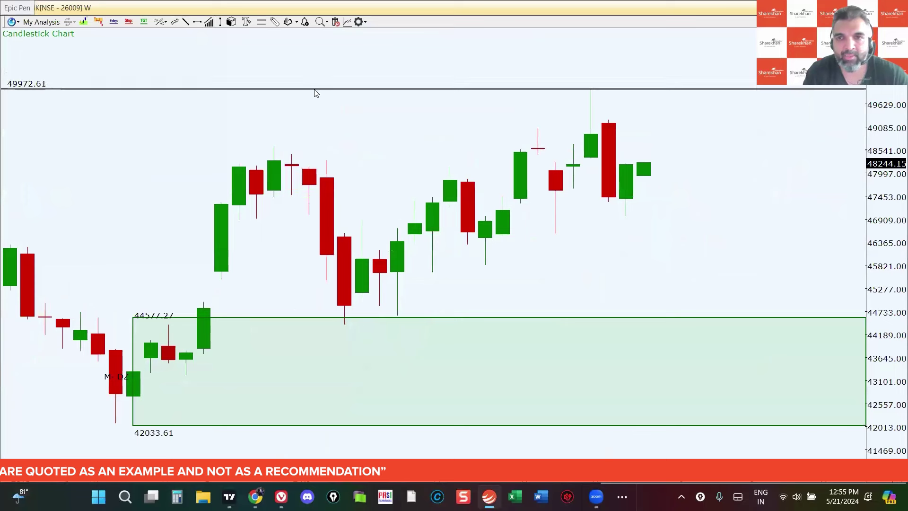
drag(316, 90, 319, 89)
scroll(339, 148, down, 3)
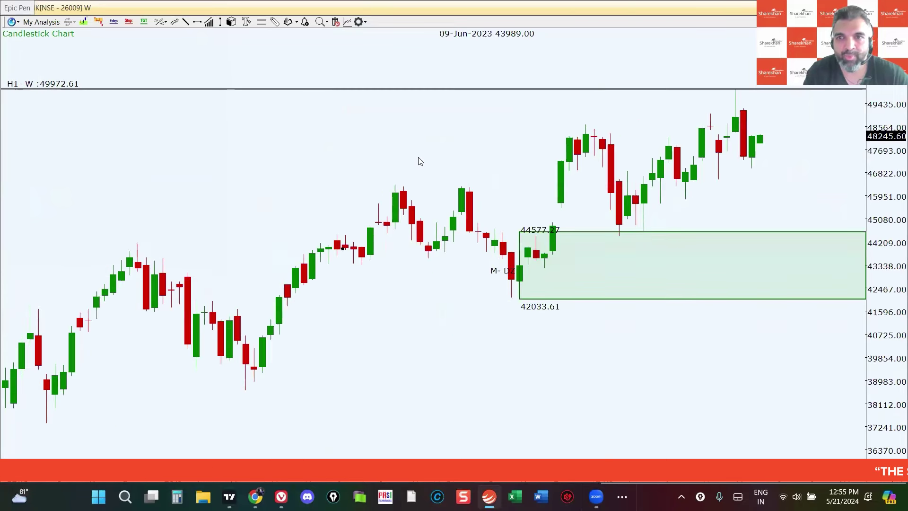
scroll(439, 156, down, 2)
double_click(435, 153)
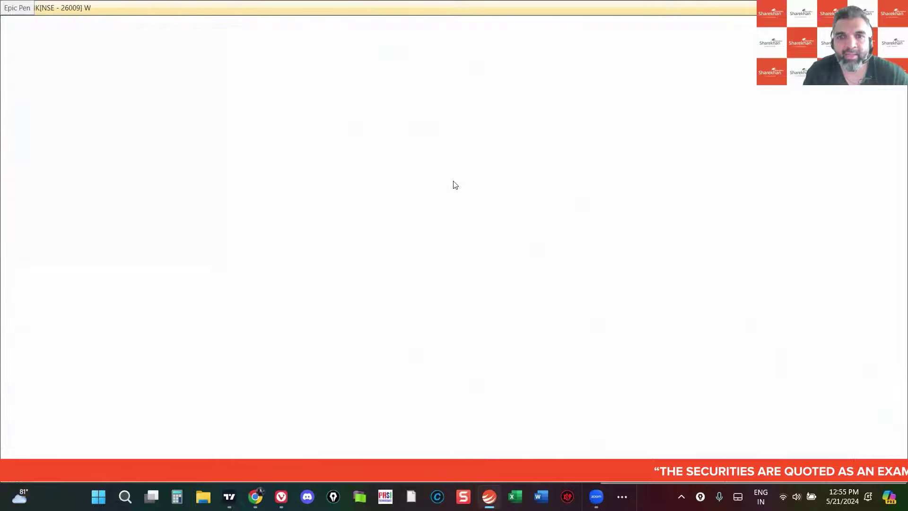
Draw a rising trendline under the recent swing lows on the daily NIFTYBANK chart and return to the multi-chart layout
double_click(455, 176)
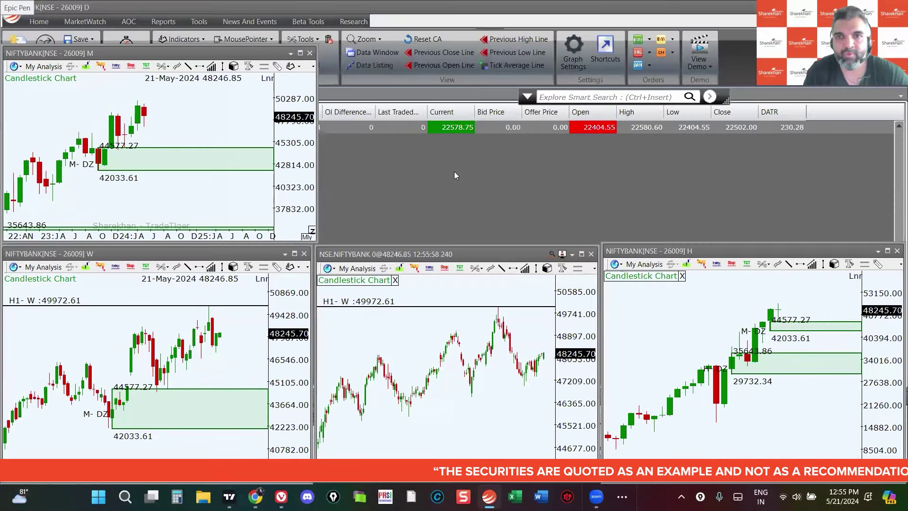
scroll(624, 236, up, 5)
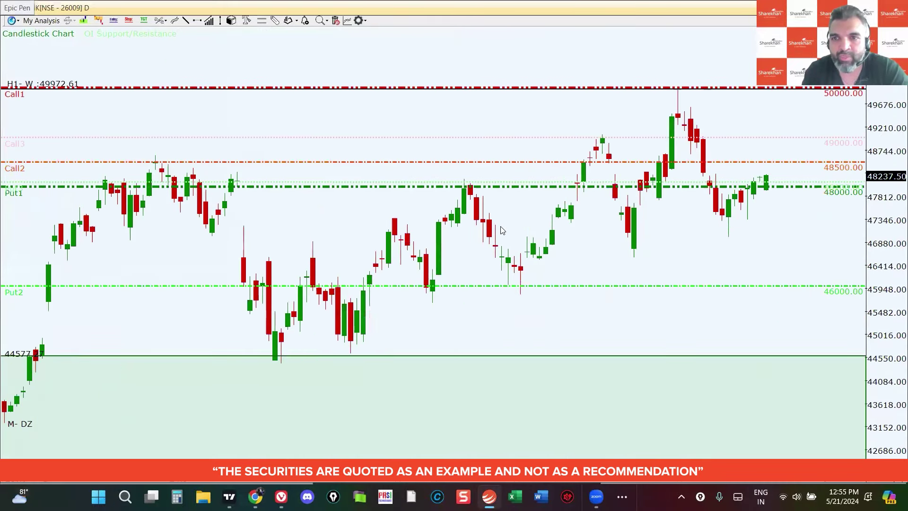
scroll(409, 270, down, 1)
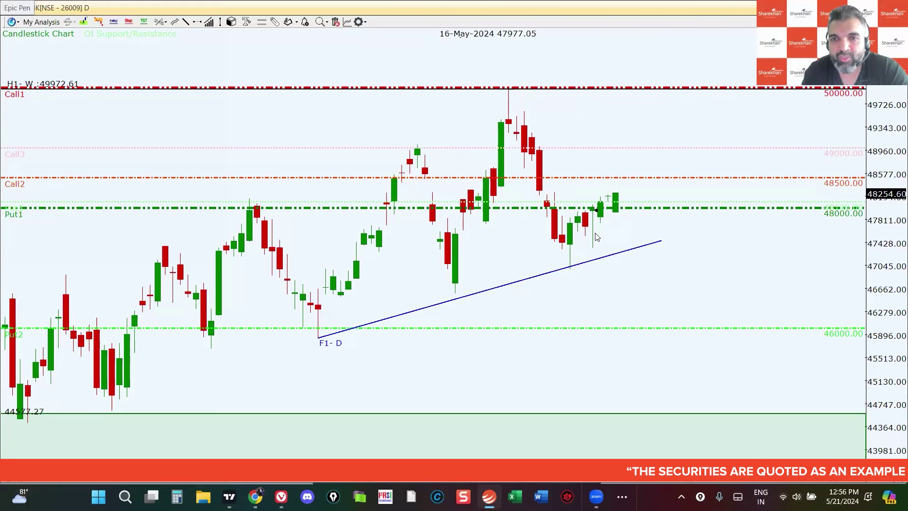
scroll(597, 236, up, 1)
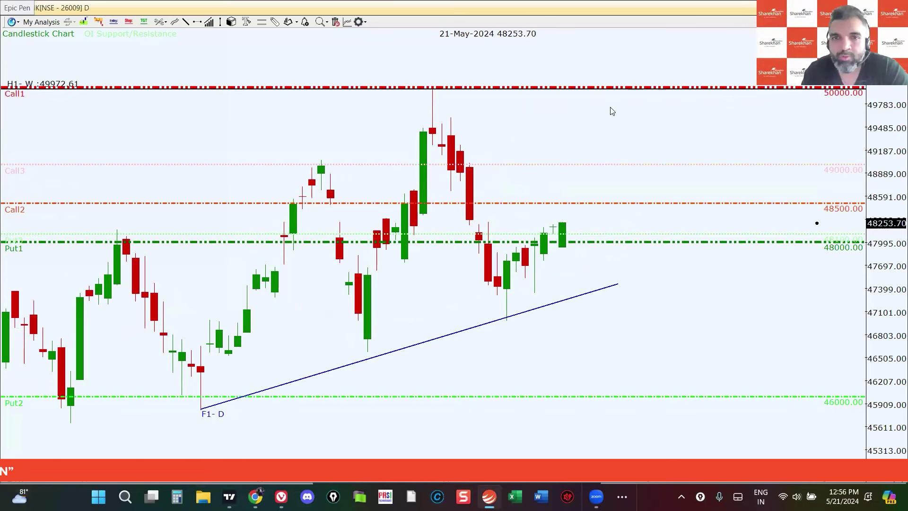
scroll(629, 108, down, 1)
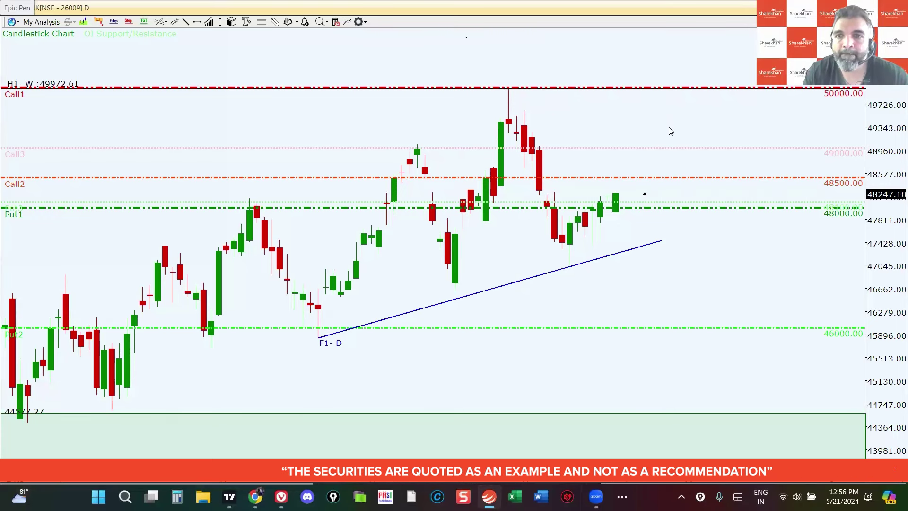
key(Right)
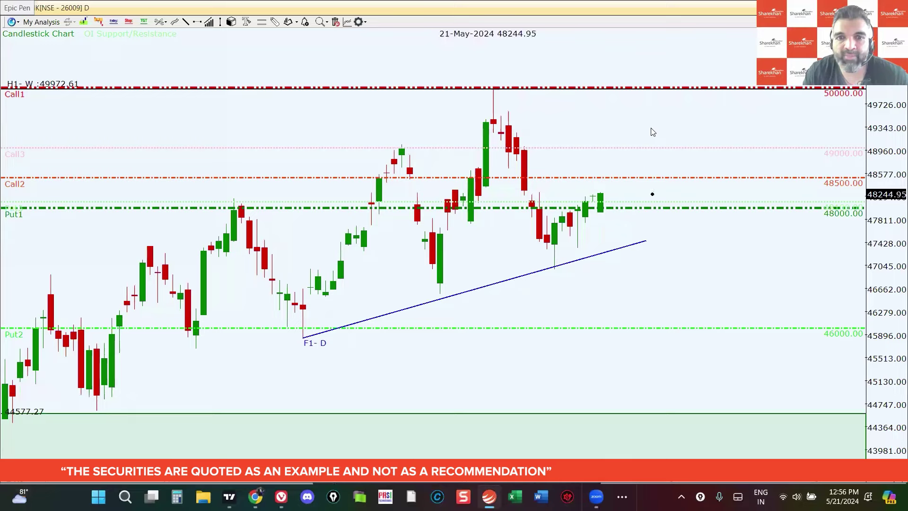
key(Escape)
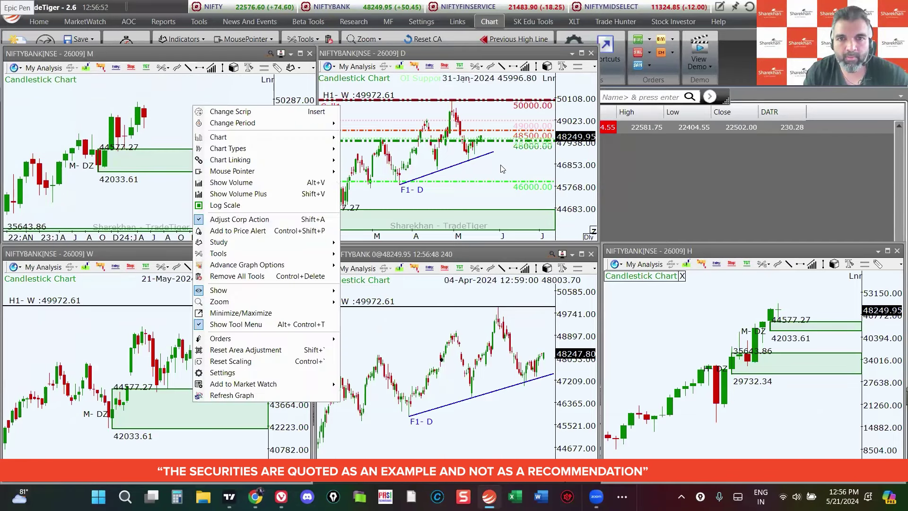
Change the linked charts' scrip from NIFTYBANK to NIFTYFINSERVICE on the NSE exchange
click(391, 217)
double_click(392, 217)
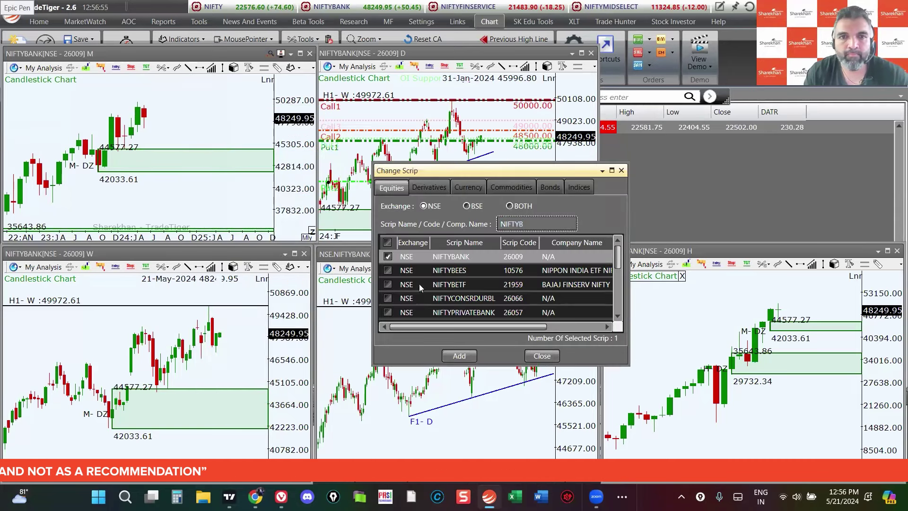
key(BackSpace)
key(BackSpace)
key(BackSpace)
key(BackSpace)
key(BackSpace)
text(FIN)
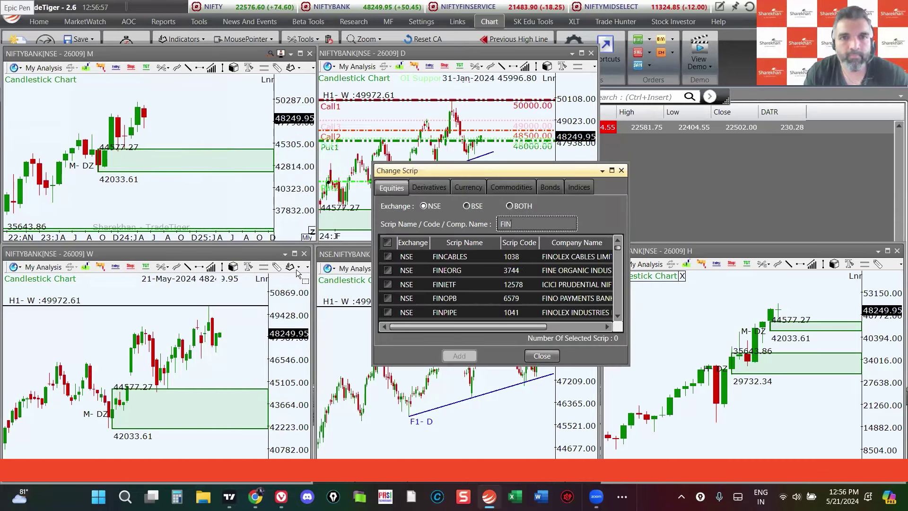
key(BackSpace)
key(BackSpace)
key(BackSpace)
text(NIFTYF)
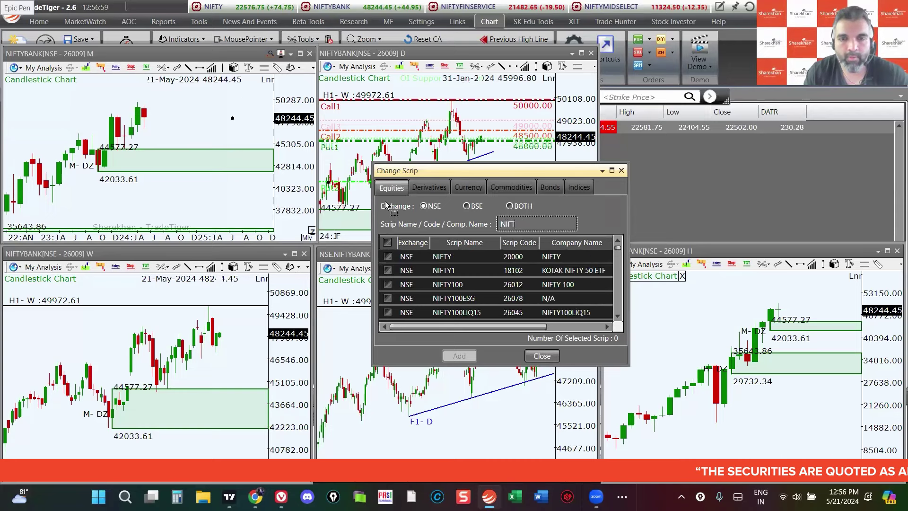
text(IN)
key(Return)
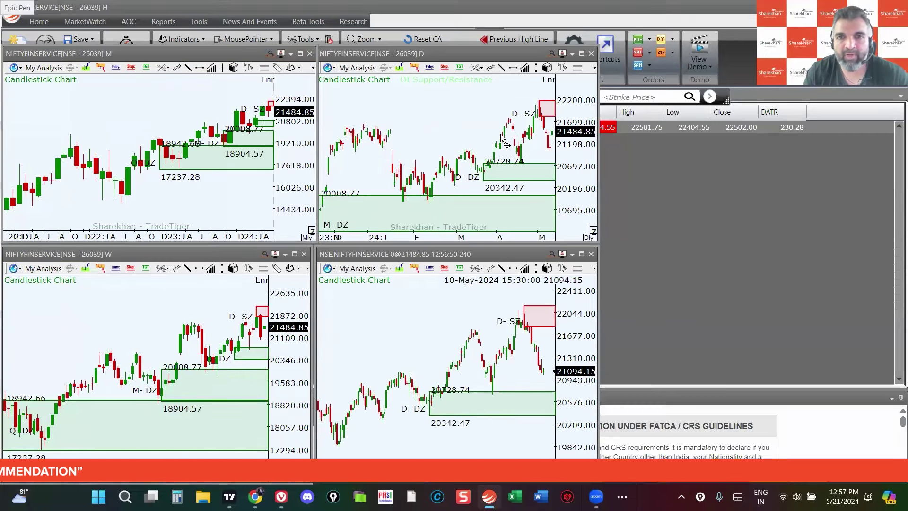
Open the half-yearly NIFTYFINSERVICE chart full-size and remove all existing drawing tools from it and the linked charts
key(Right)
key(Right)
key(Right)
key(Right)
key(Right)
key(Right)
key(Right)
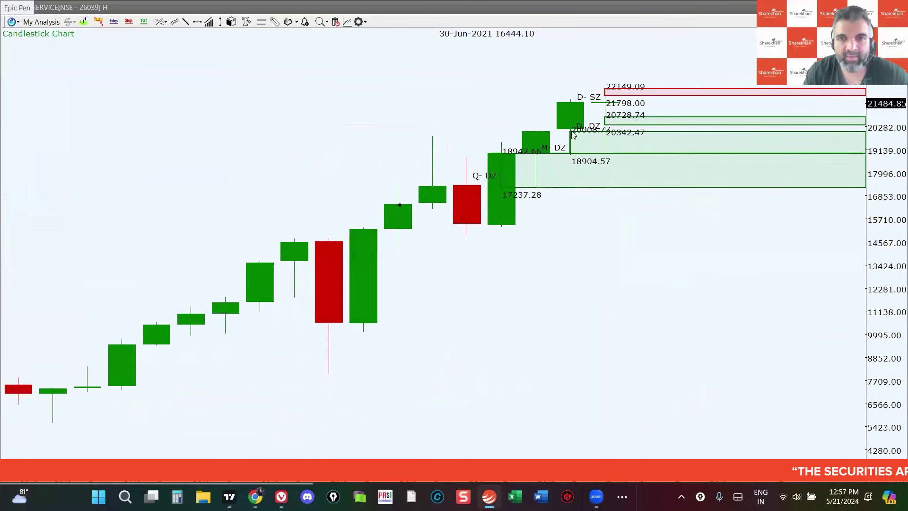
right_click(619, 256)
click(676, 322)
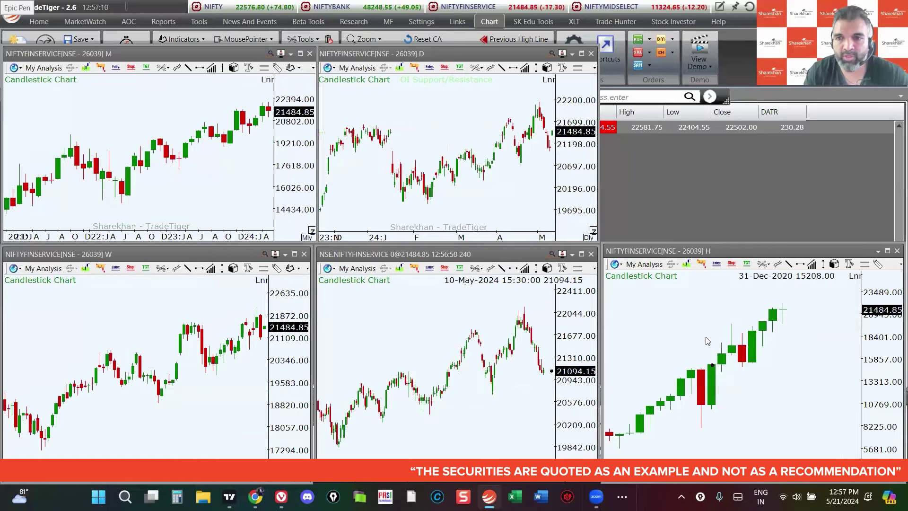
Mark two demand zones on the half-yearly chart, from 14346.59 to 17322.46 and from 17302.36 to 20177.69
double_click(707, 340)
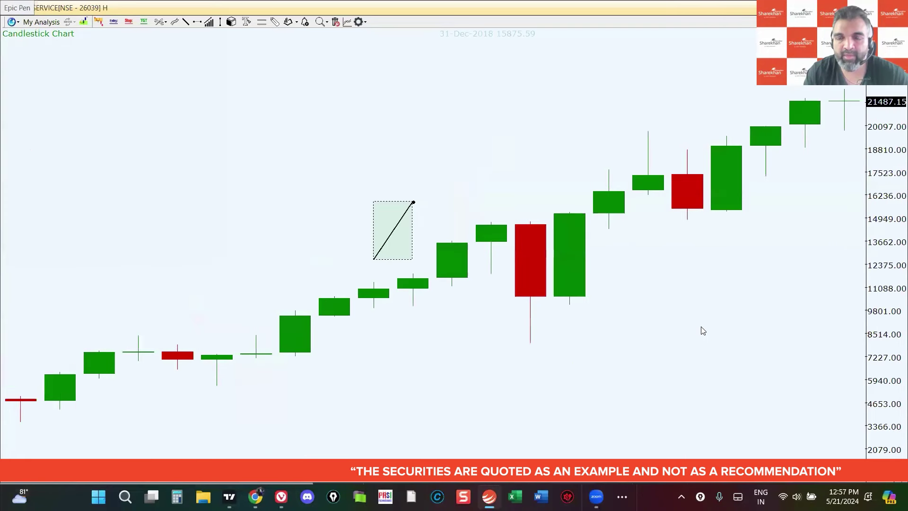
drag(597, 343, 437, 290)
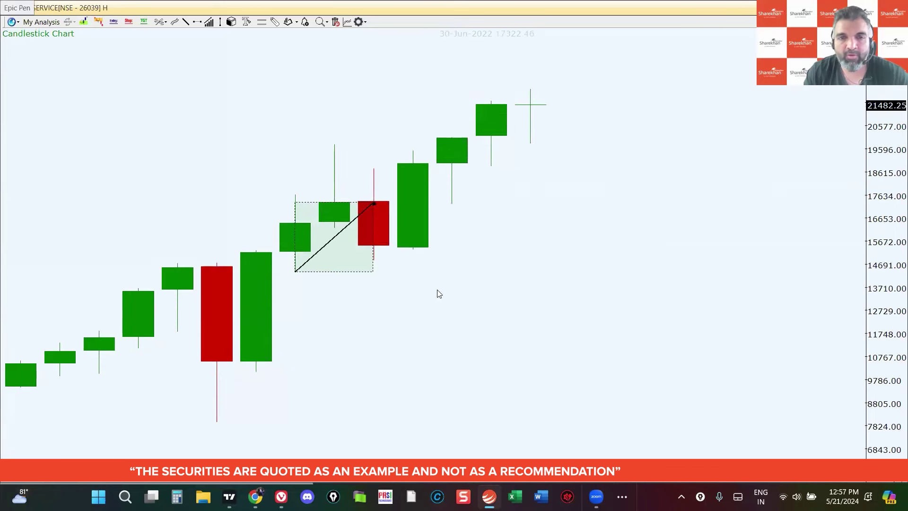
click(492, 138)
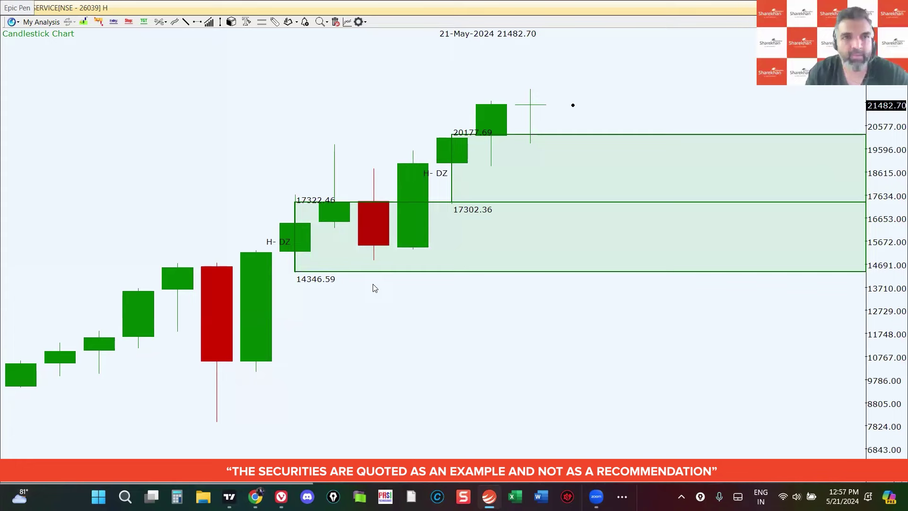
Switch the chart to the quarterly period and replace the half-yearly zones with a demand zone from 17284.39 to 19234.80
key(q)
drag(374, 285, 214, 312)
drag(408, 318, 462, 221)
click(367, 178)
key(Delete)
scroll(467, 236, down, 3)
scroll(406, 237, up, 2)
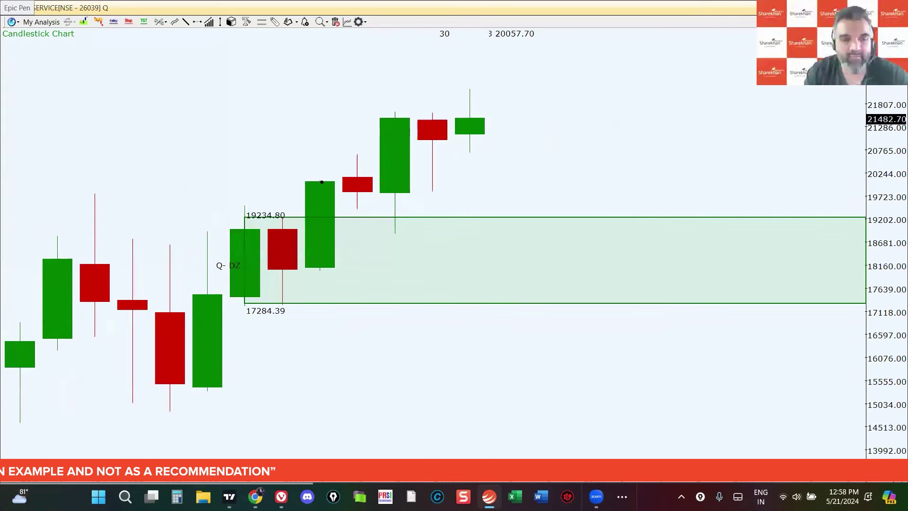
Sketch two upright candle rectangles beside the latest quarterly candle, clear them and return to the multi-chart layout
key(ctrl+shift+3)
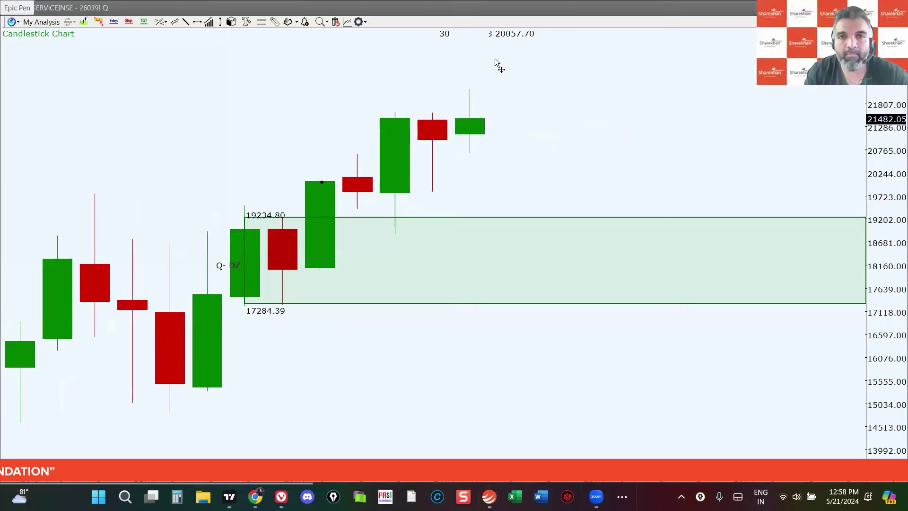
mouse_move(510, 134)
mouse_down()
mouse_move(521, 139)
mouse_move(504, 206)
mouse_move(525, 238)
mouse_up()
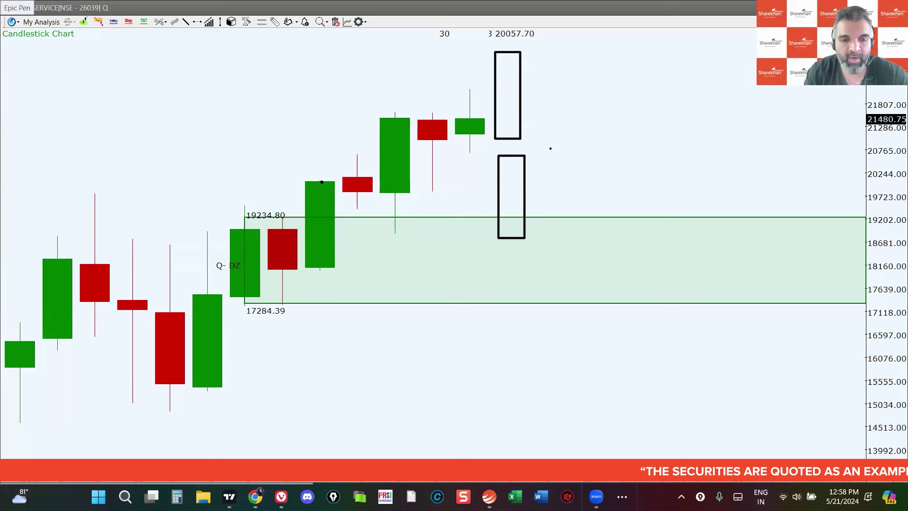
key(ctrl+shift+7)
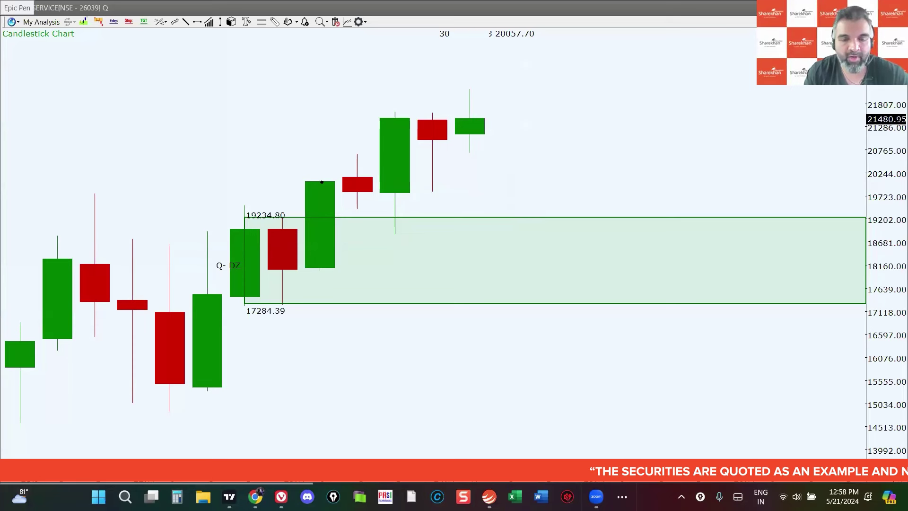
click(505, 174)
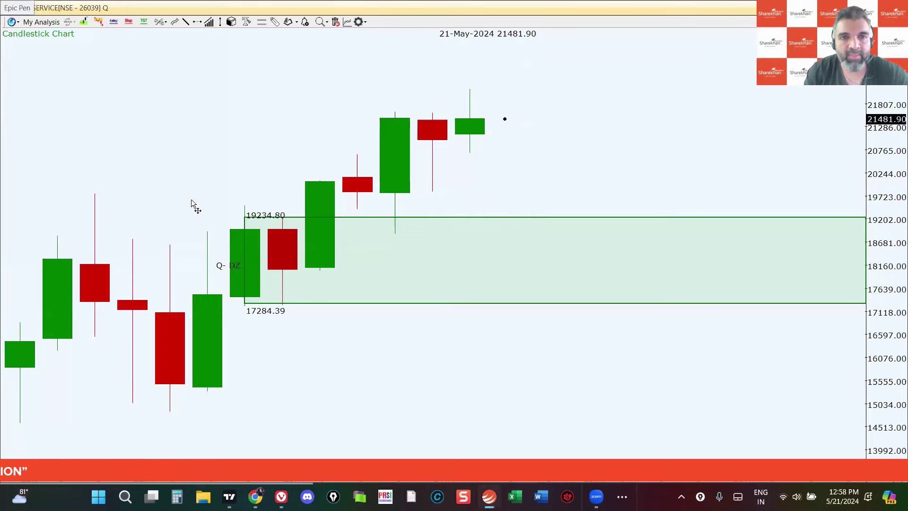
key(Escape)
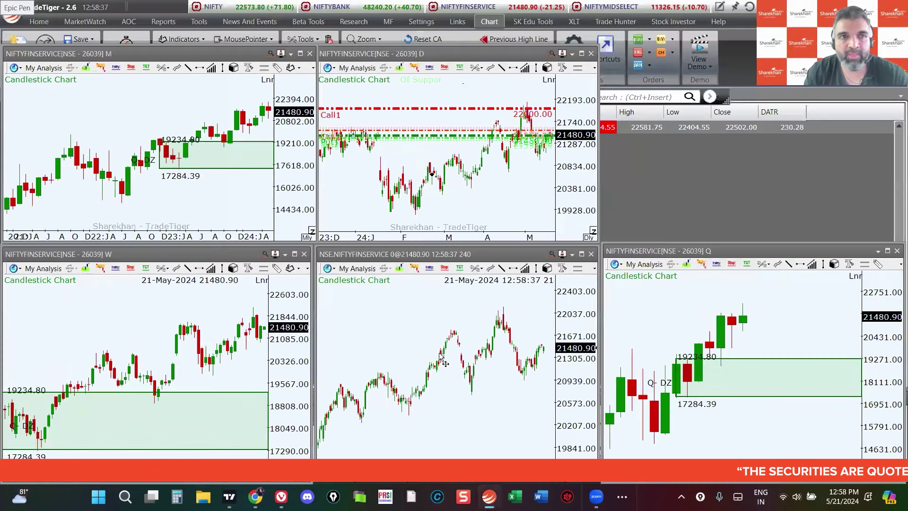
Open the monthly NIFTYFINSERVICE chart full-size and remove the tools drawn in all intervals
key(F11)
key(Right)
key(Up)
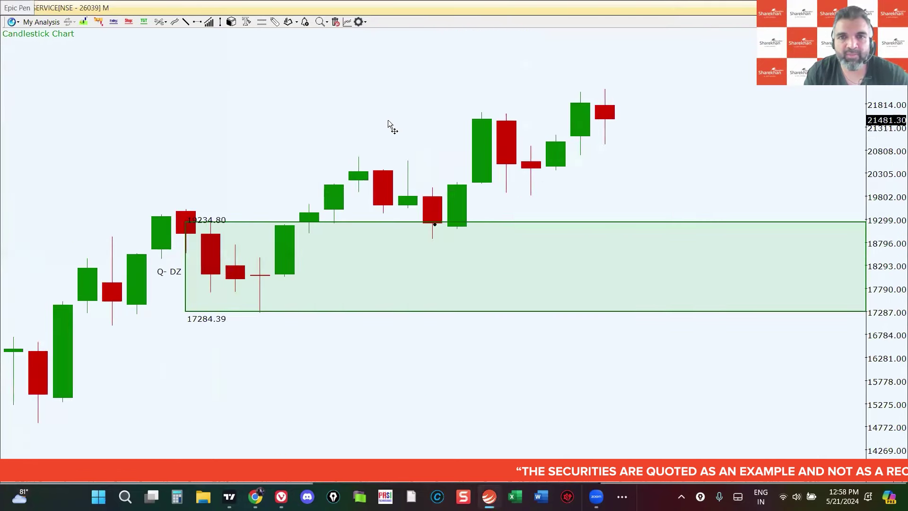
right_click(432, 296)
click(419, 291)
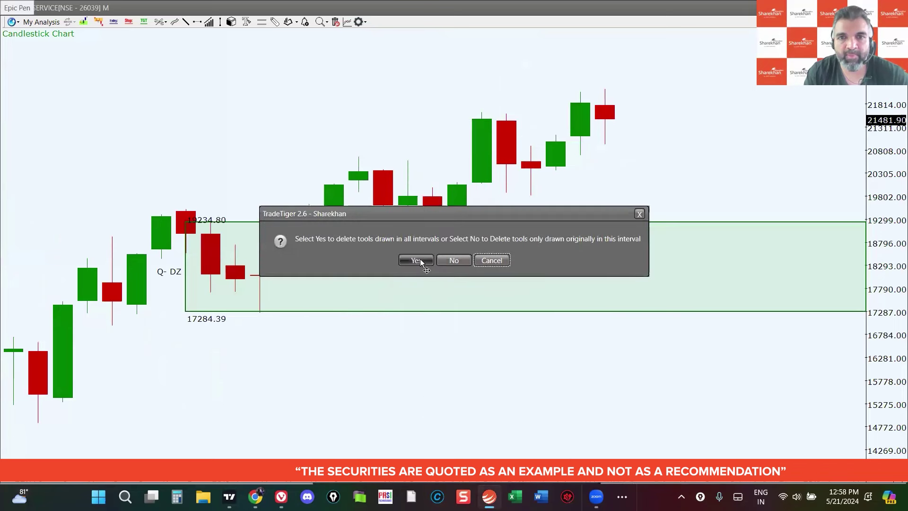
Mark a demand zone from 18904.57 to 20091.33 on the monthly chart and return to the multi-chart layout
click(84, 21)
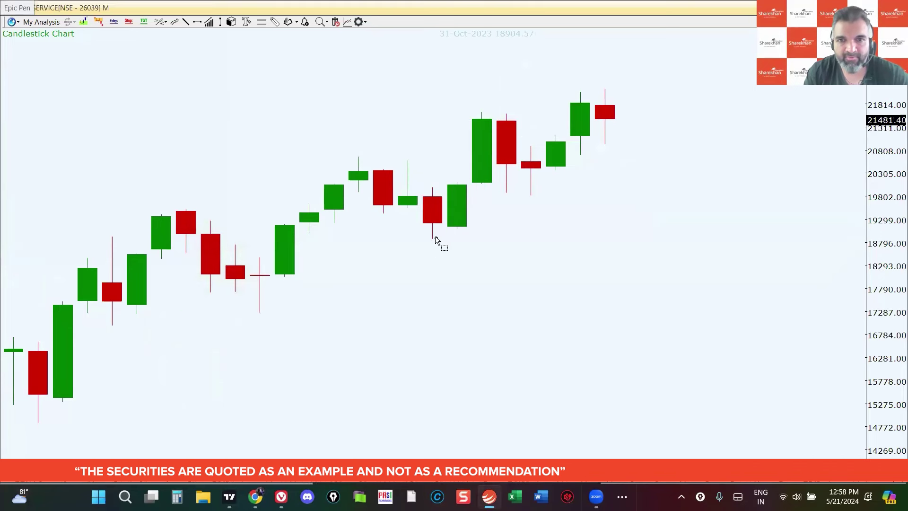
drag(433, 237, 483, 184)
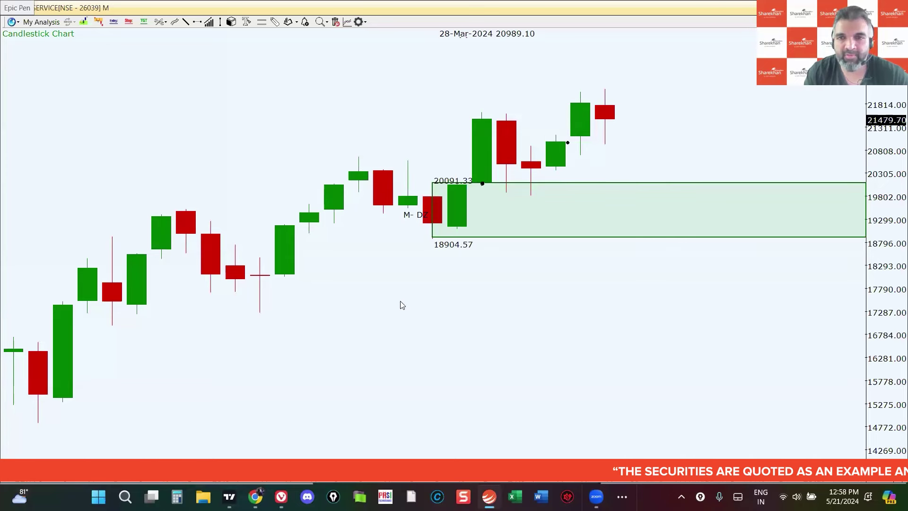
double_click(443, 314)
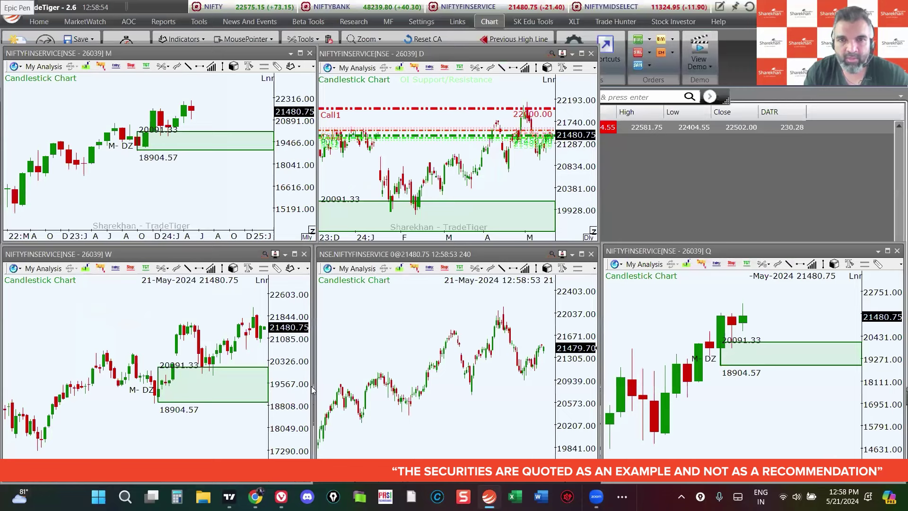
On the weekly chart, delete the monthly demand zone and place a horizontal line at 22139.25 across the recent high
double_click(310, 346)
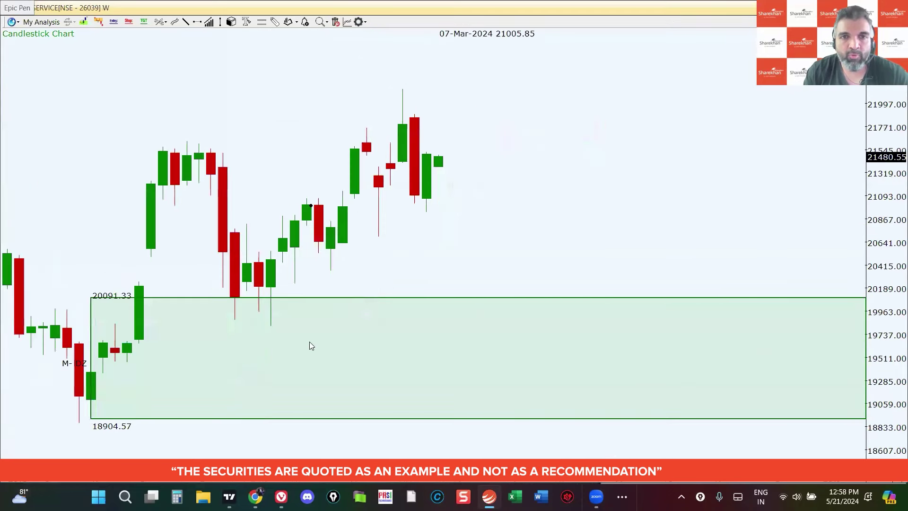
scroll(309, 342, down, 2)
scroll(308, 342, up, 1)
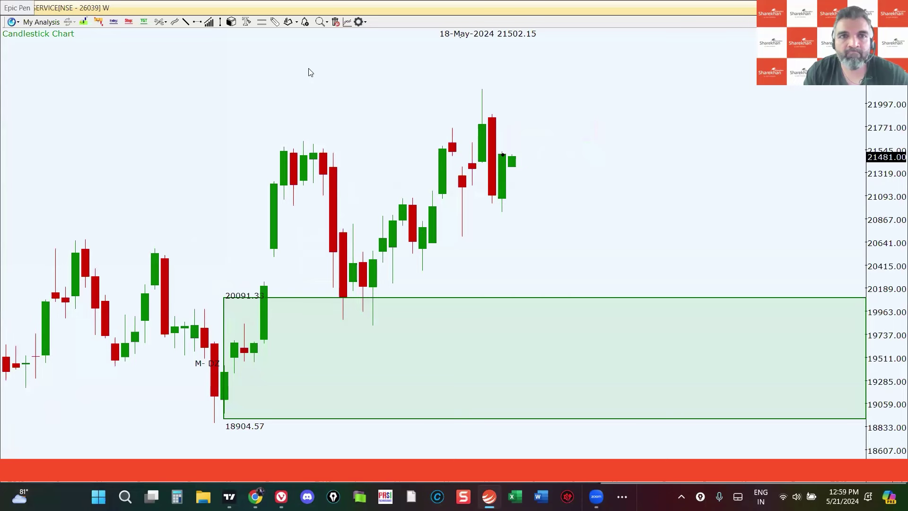
scroll(309, 73, up, 1)
drag(311, 73, 432, 267)
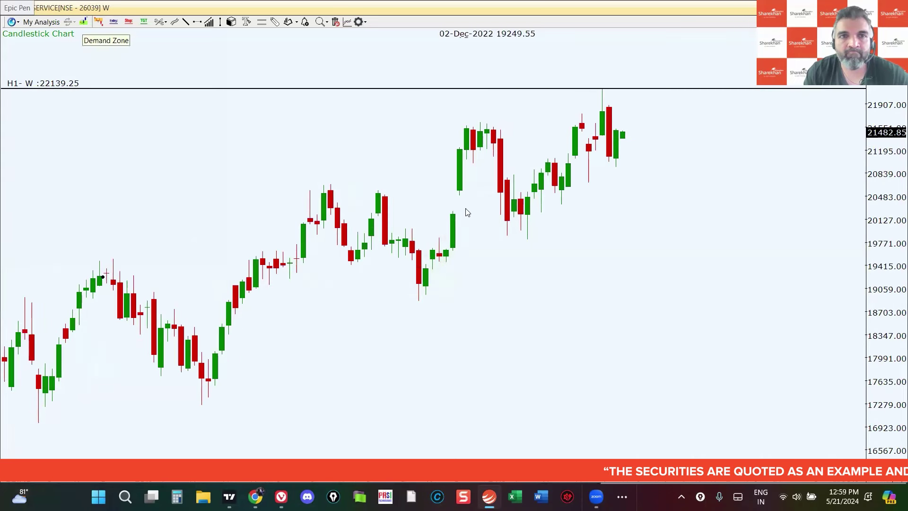
Mark a demand zone from 19381.20 to 19856.03 on the weekly chart and return to the multi-chart layout
click(467, 212)
drag(610, 190, 521, 184)
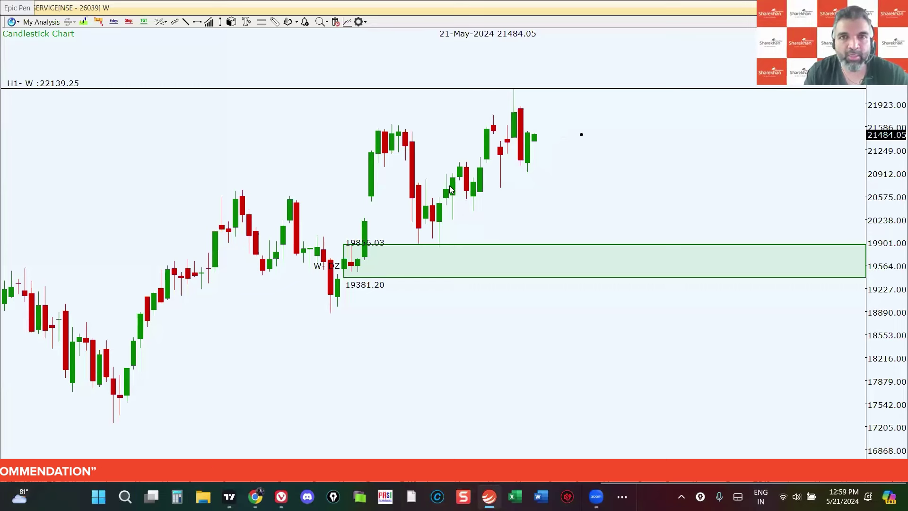
key(Escape)
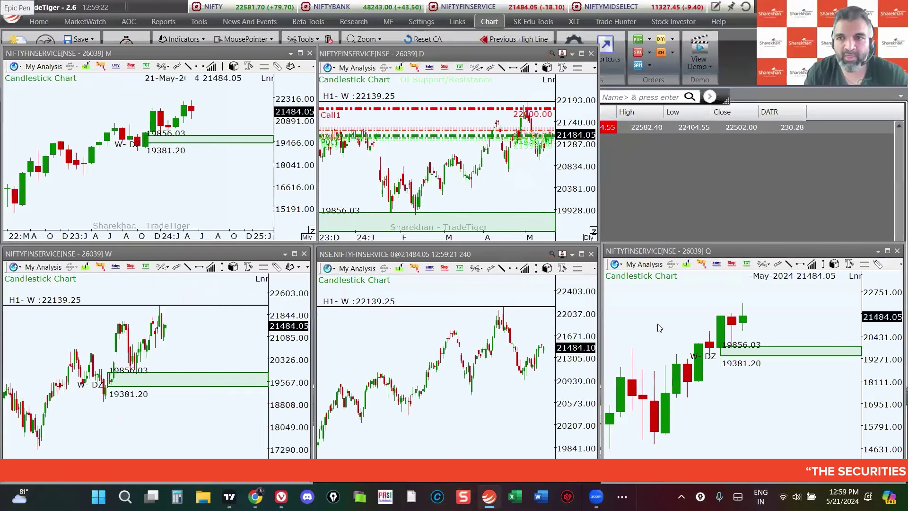
Draw a rising trendline under the recent swing lows on the full-size daily NIFTYFINSERVICE chart
key(super+Up)
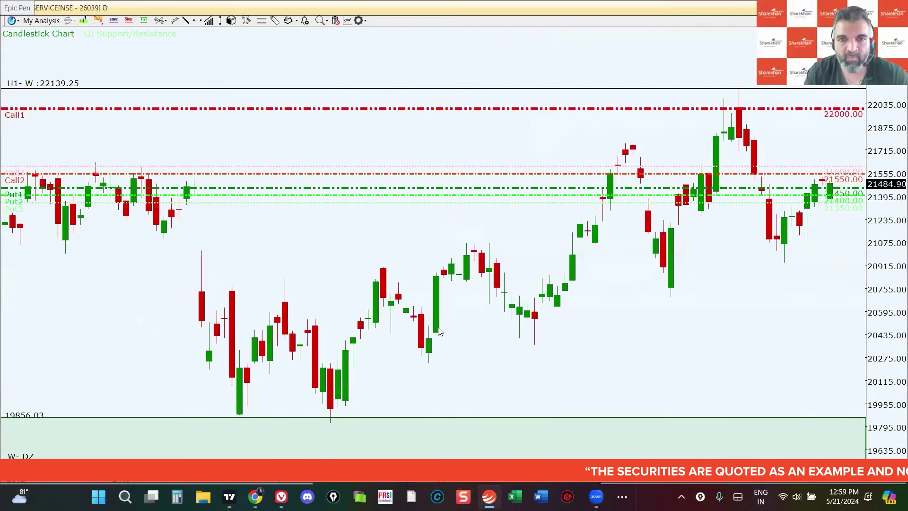
drag(649, 327, 439, 328)
scroll(582, 323, down, 1)
drag(582, 323, 465, 334)
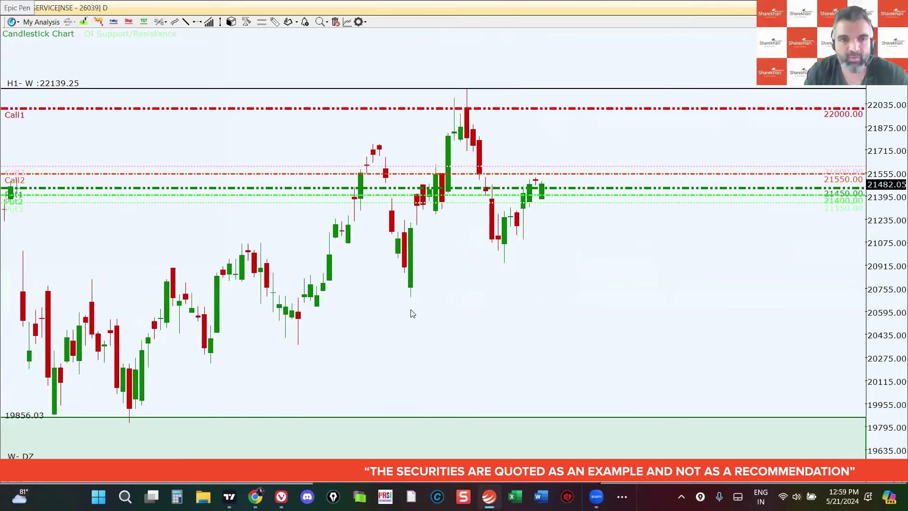
scroll(430, 304, down, 3)
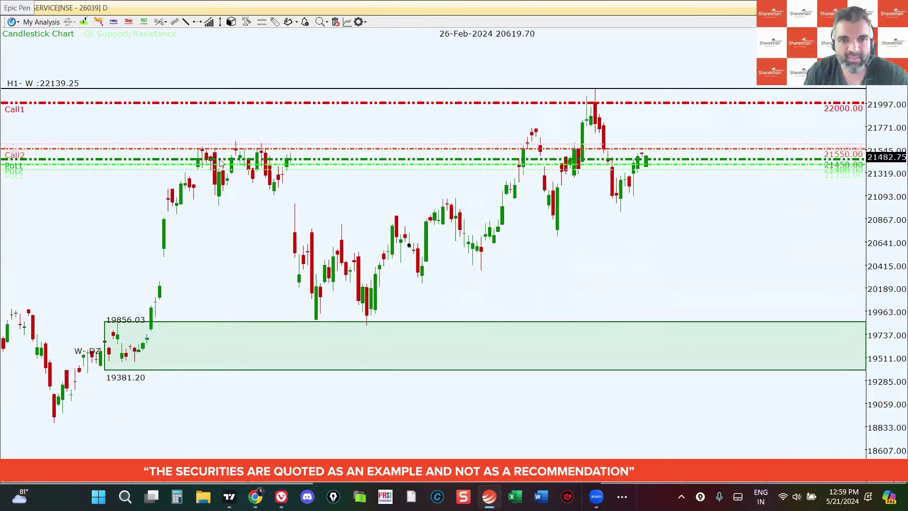
click(185, 22)
drag(359, 295, 596, 203)
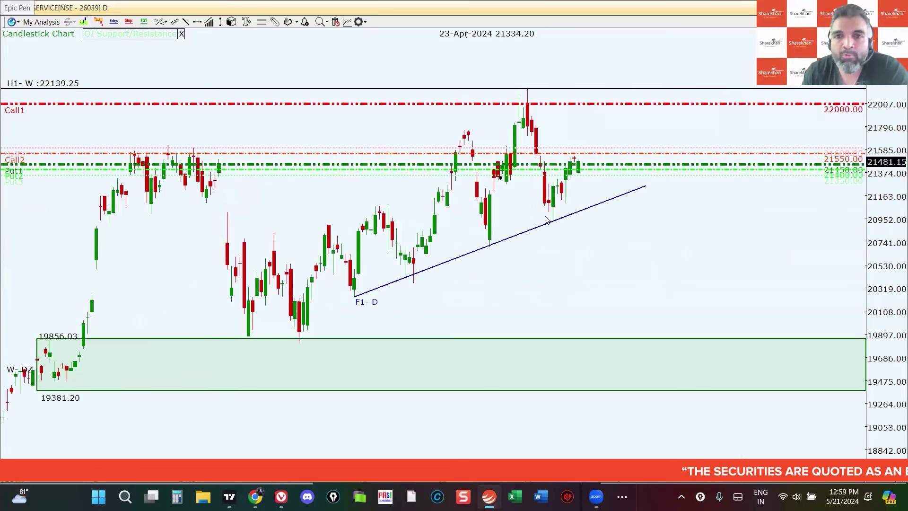
Mark a supply zone from 21430.50 to 21578.15 at the recent drop on the daily chart
scroll(465, 226, up, 2)
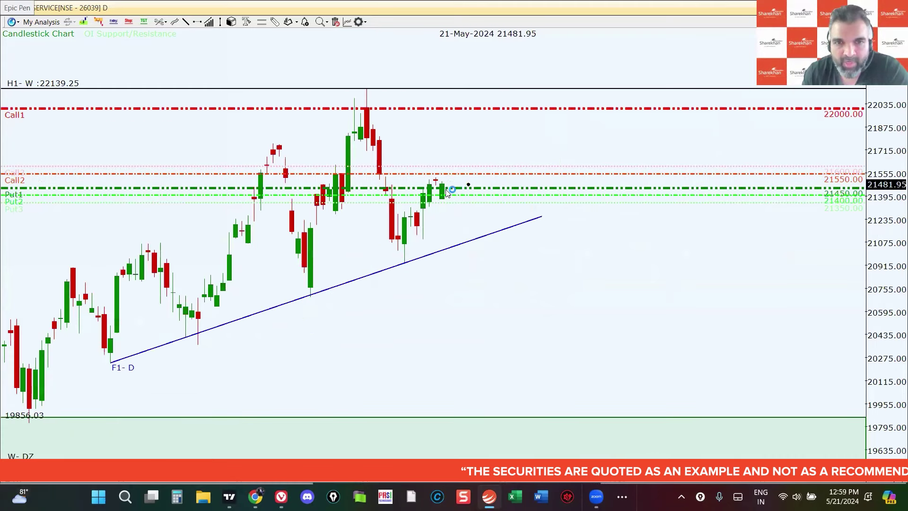
click(98, 22)
mouse_move(386, 169)
mouse_down()
mouse_move(393, 192)
mouse_move(403, 189)
mouse_up()
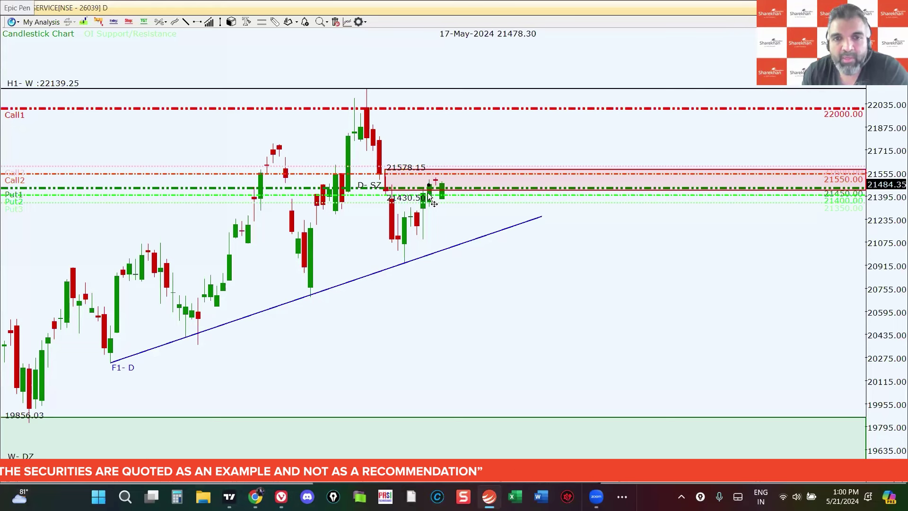
Sketch a projected price path rising from the supply zone toward 22000, clear it and return to the multi-chart layout
key(ctrl+shift+3)
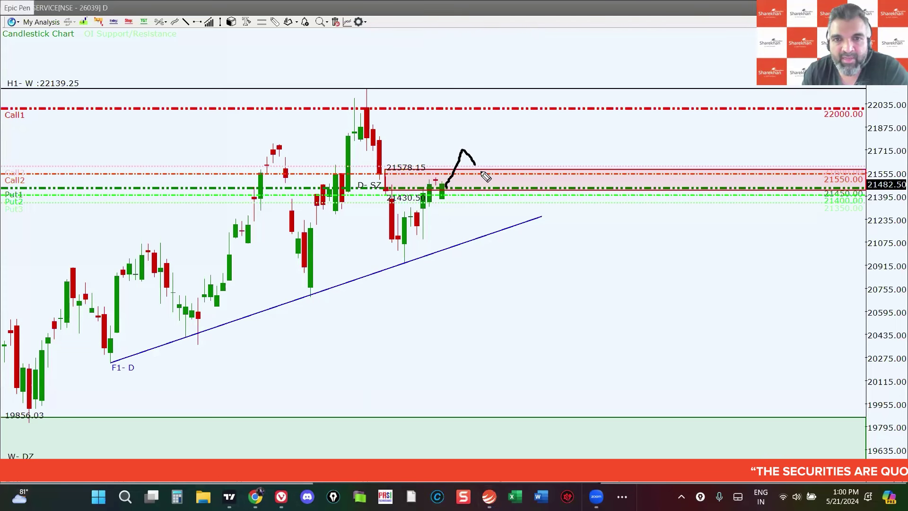
mouse_move(482, 170)
mouse_down()
mouse_move(513, 104)
mouse_move(515, 115)
mouse_up()
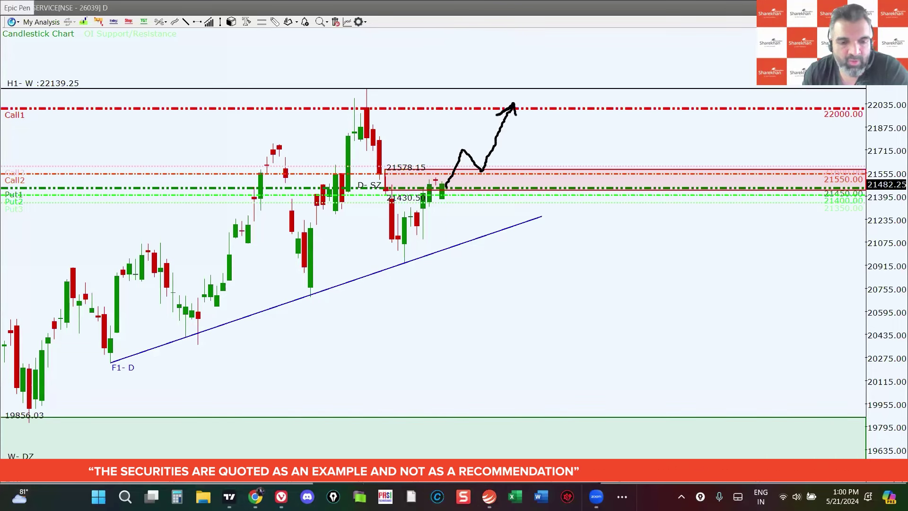
click(446, 471)
key(ctrl+shift+2)
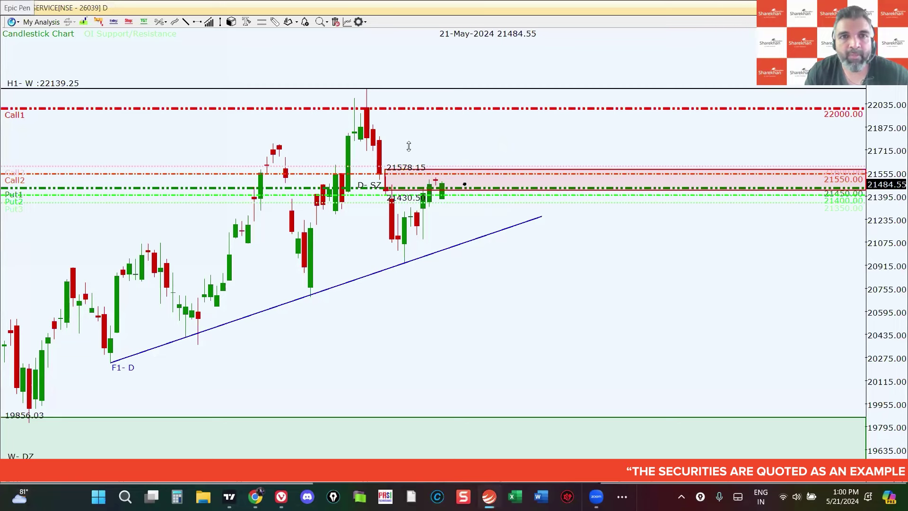
double_click(284, 8)
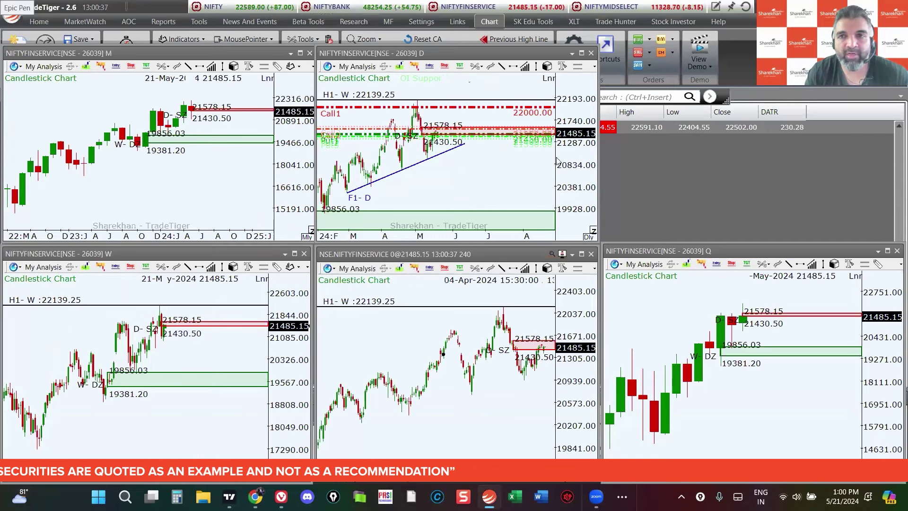
Change the scrip of the linked charts to the NSE index NIFTYMIDSELECT, searching for MIDSEL
click(416, 197)
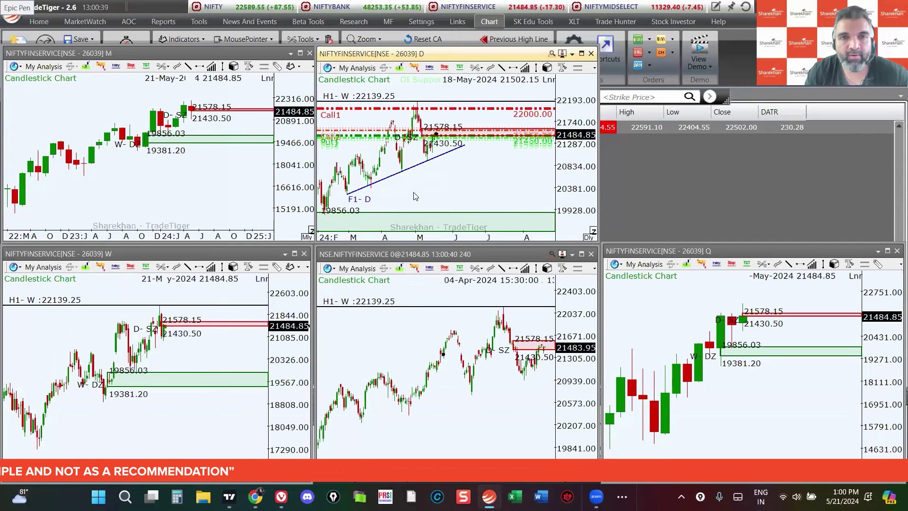
right_click(214, 188)
click(218, 191)
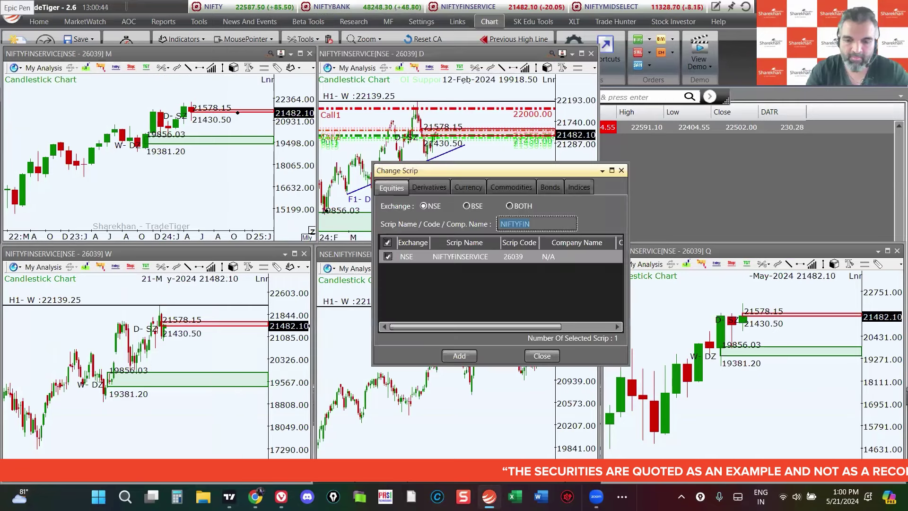
text(MIFTY)
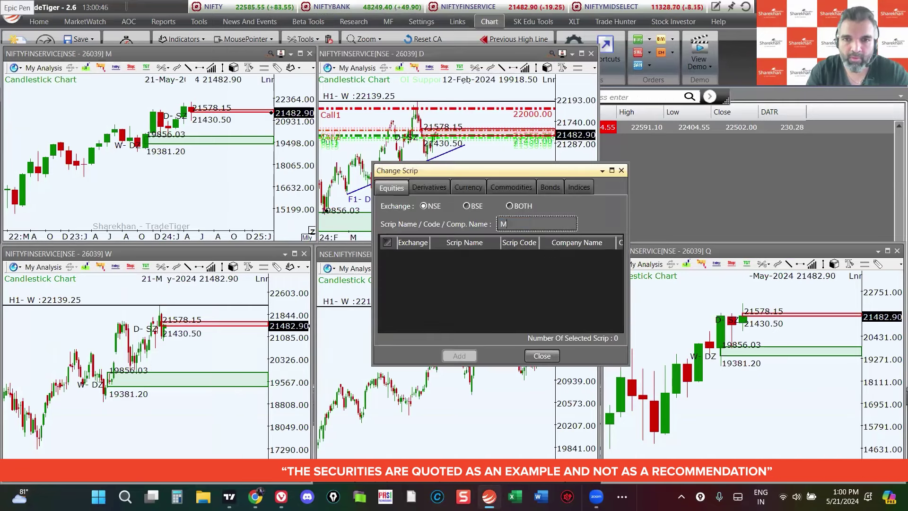
key(BackSpace)
key(BackSpace)
key(BackSpace)
key(BackSpace)
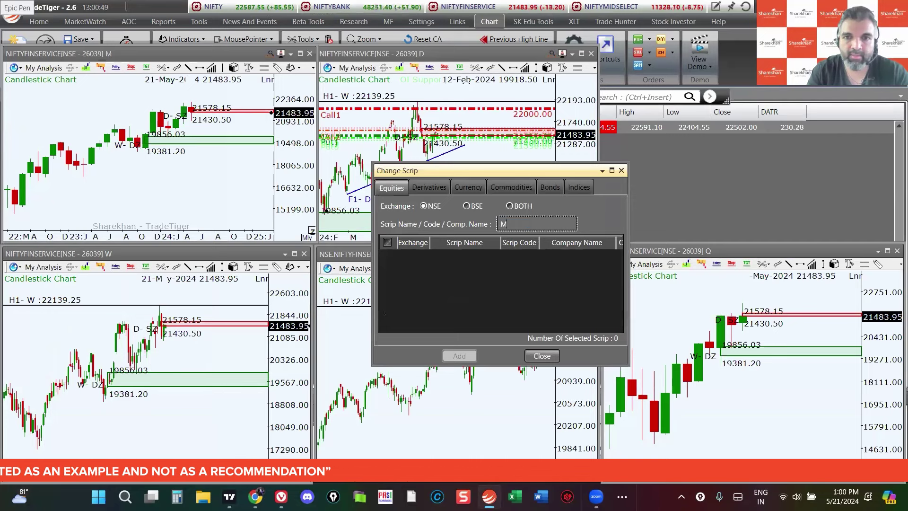
text(IDSEL)
click(389, 270)
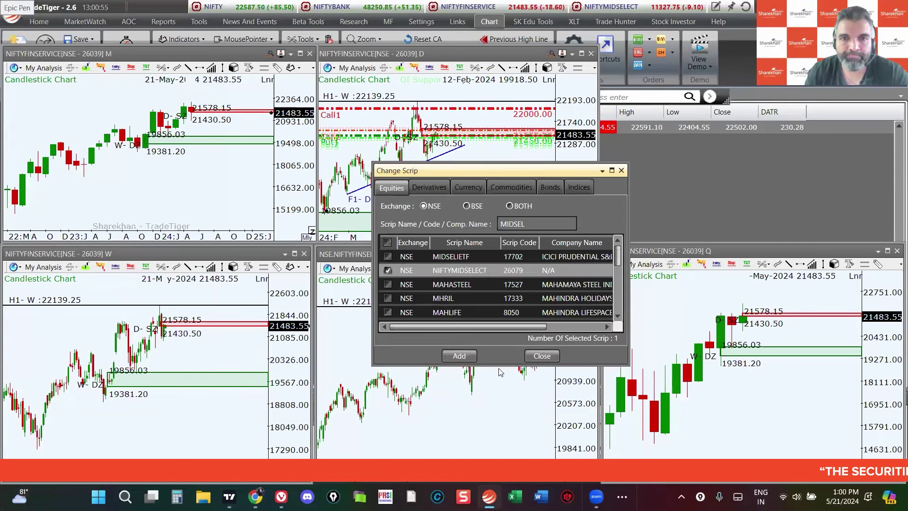
key(Return)
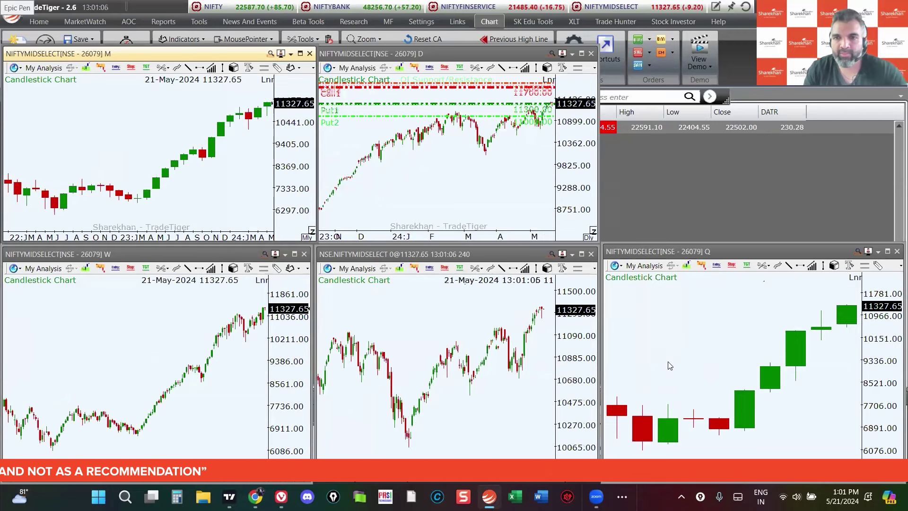
Mark a demand zone from 6553.84 to 8216.23 on the full-size half-yearly chart and set its timeframe back to quarterly
key(h)
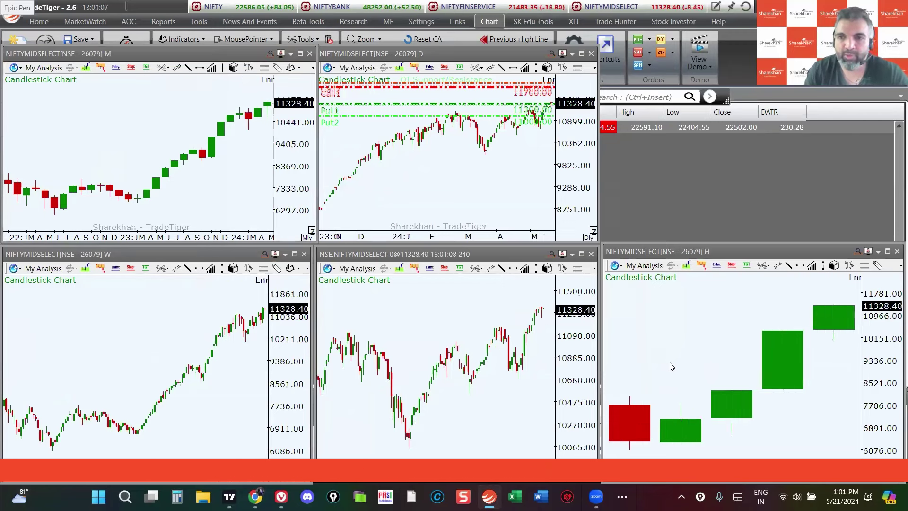
double_click(663, 354)
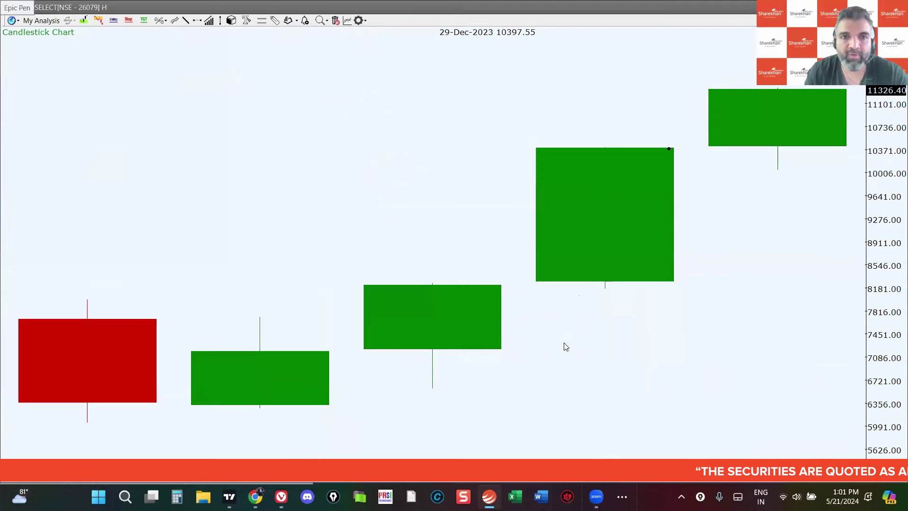
click(83, 22)
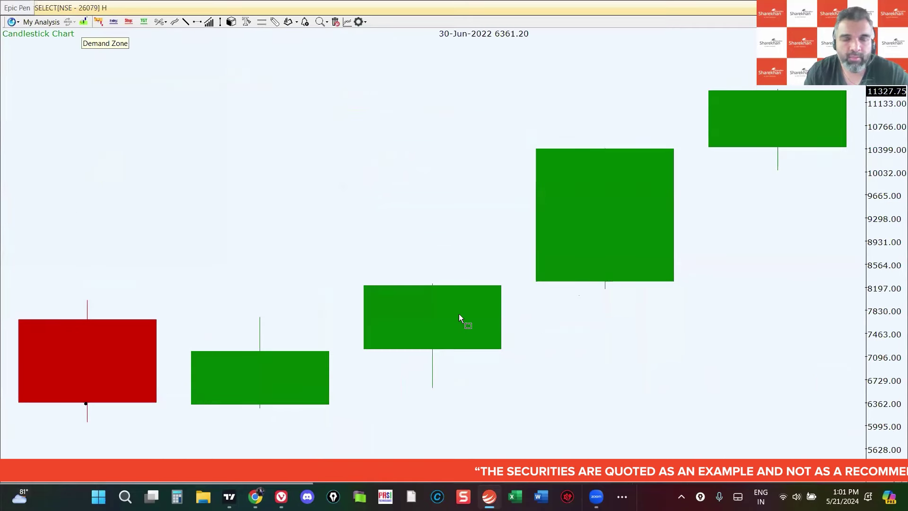
click(431, 391)
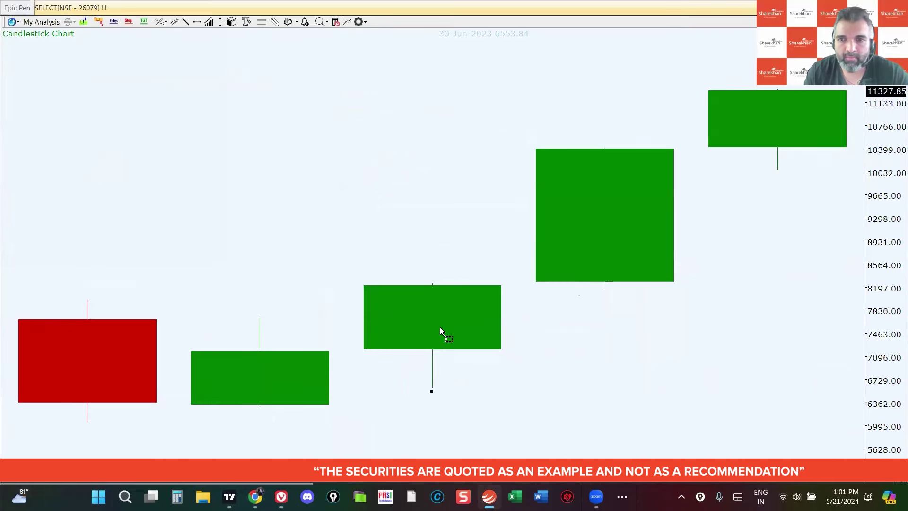
click(448, 286)
click(449, 287)
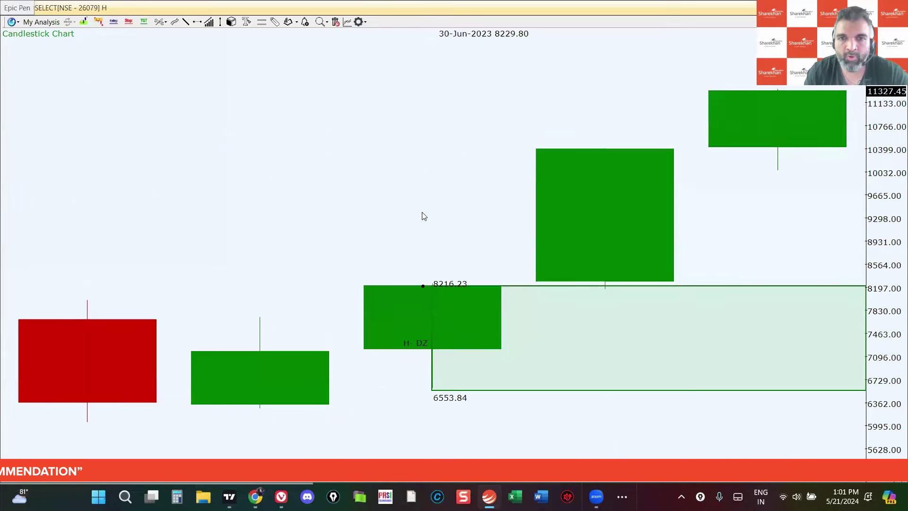
key(q)
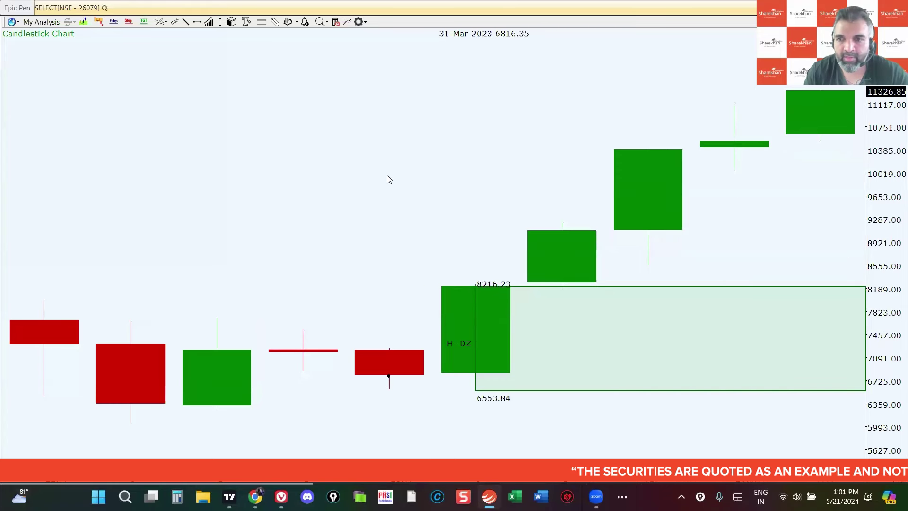
Mark a demand zone from 10046.93 to 10902.62 on the full-size monthly chart and return to the multi-chart layout
key(m)
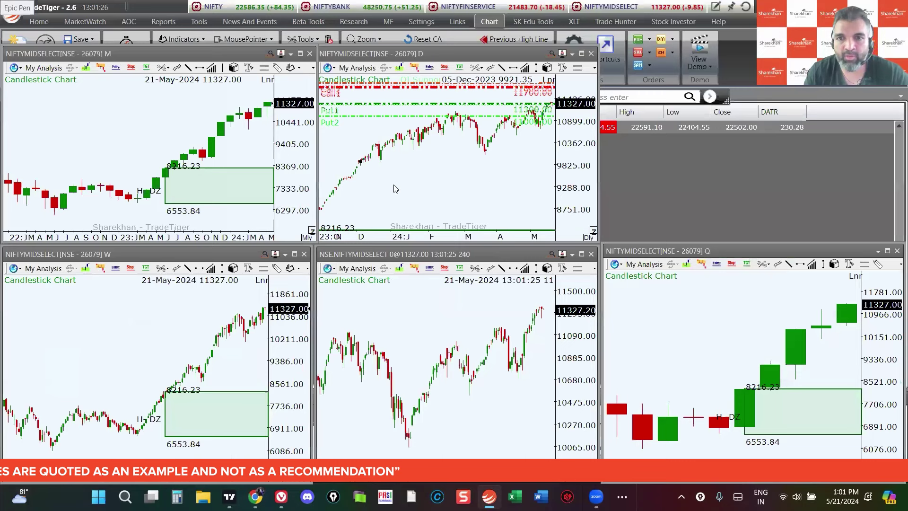
scroll(378, 180, up, 3)
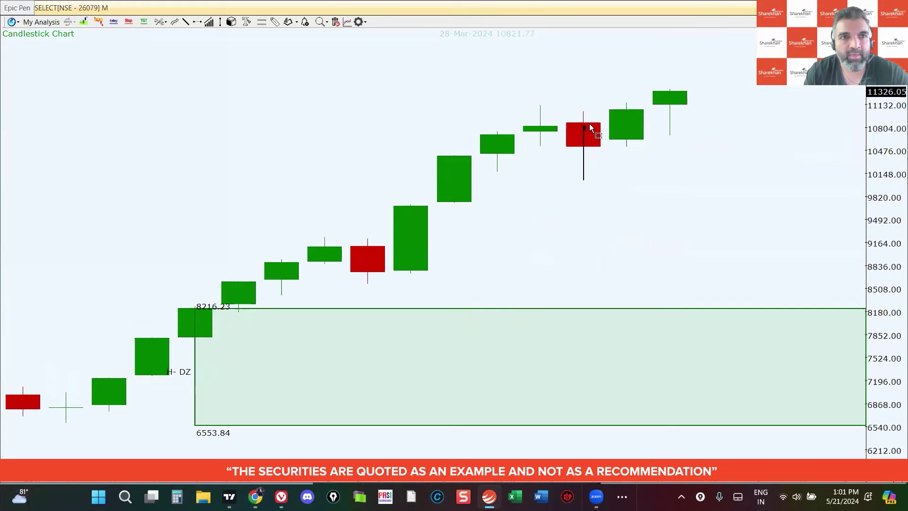
click(552, 97)
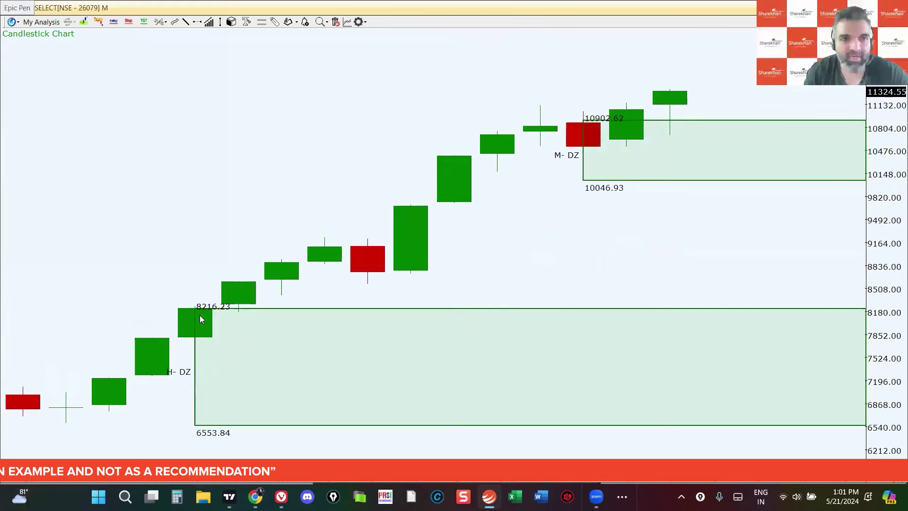
double_click(510, 141)
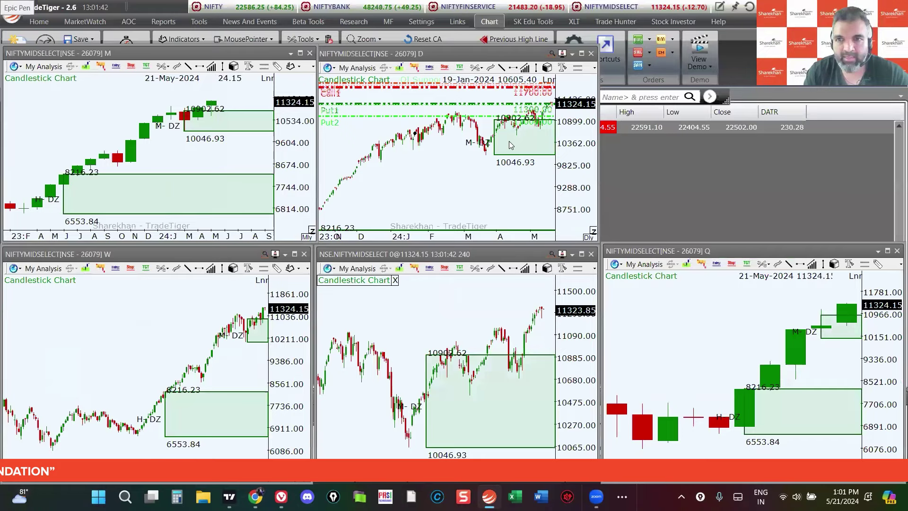
Examine the recent weekly candles around the monthly demand zone at full size and return to the multi-chart layout
key(alt+Tab)
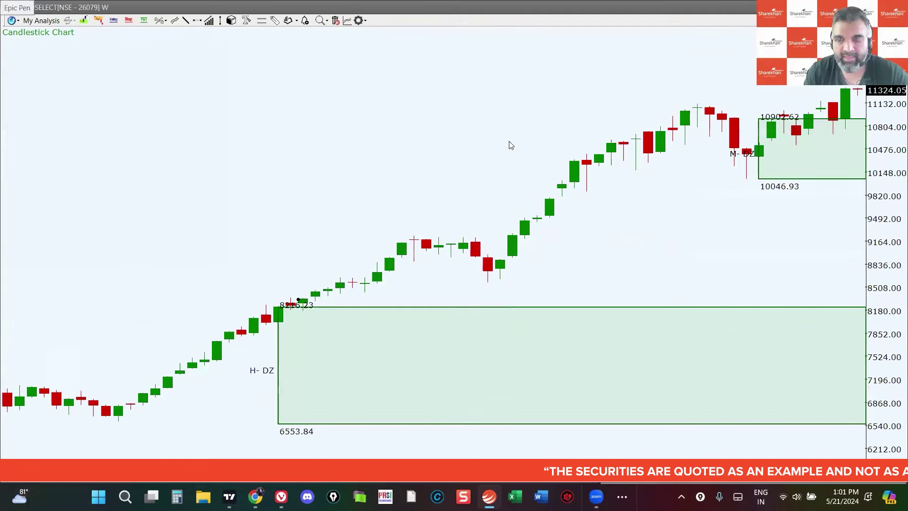
scroll(683, 216, up, 2)
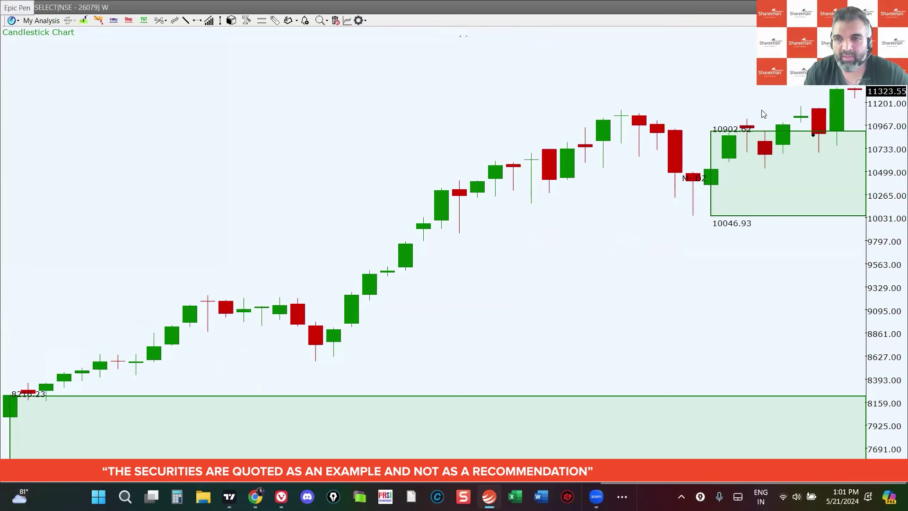
drag(761, 119, 469, 166)
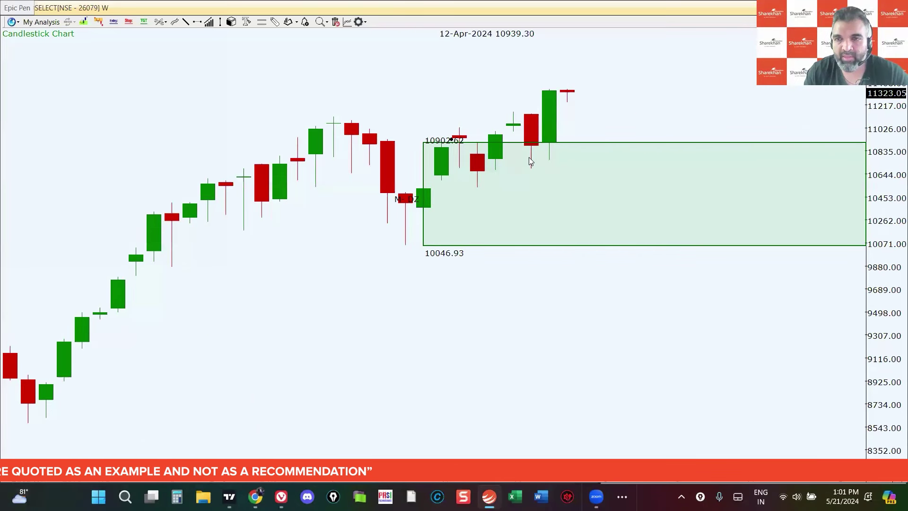
scroll(526, 158, up, 1)
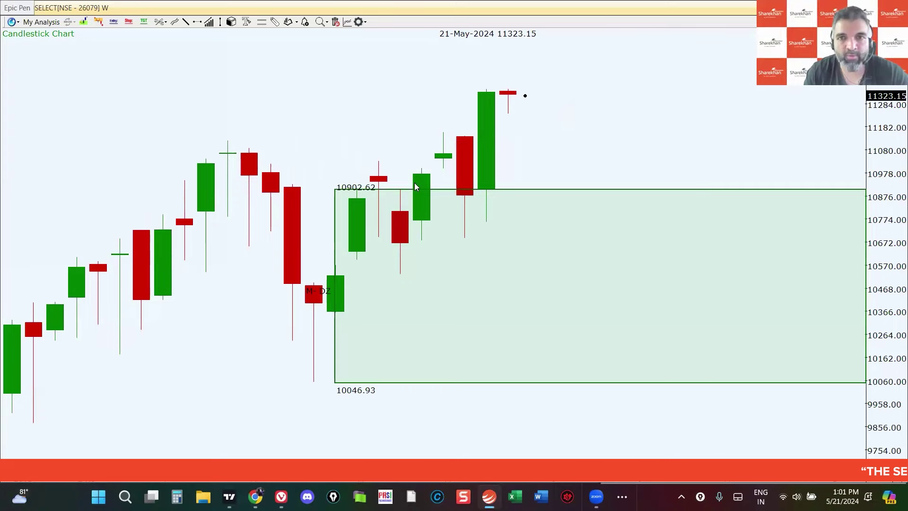
double_click(467, 327)
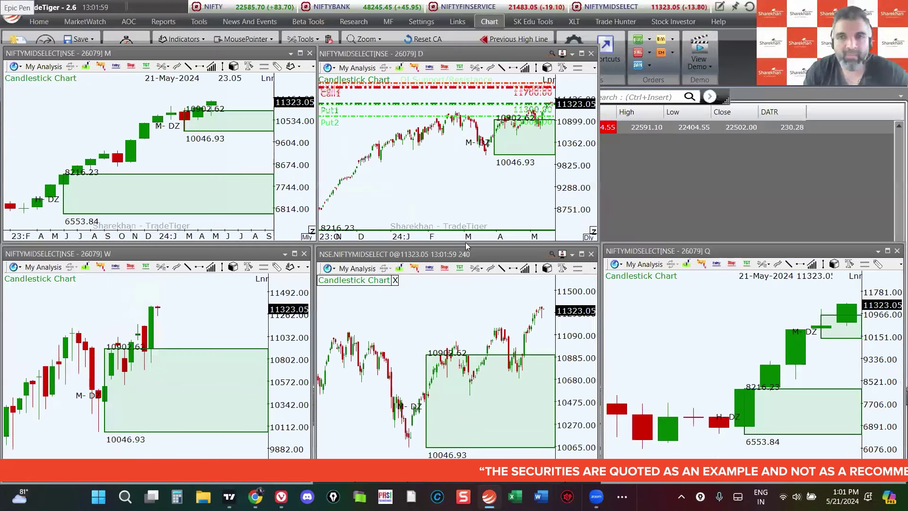
Examine the full-size daily NIFTYMIDSELECT chart for price relative to the monthly demand zone and the Put and Call levels
double_click(416, 151)
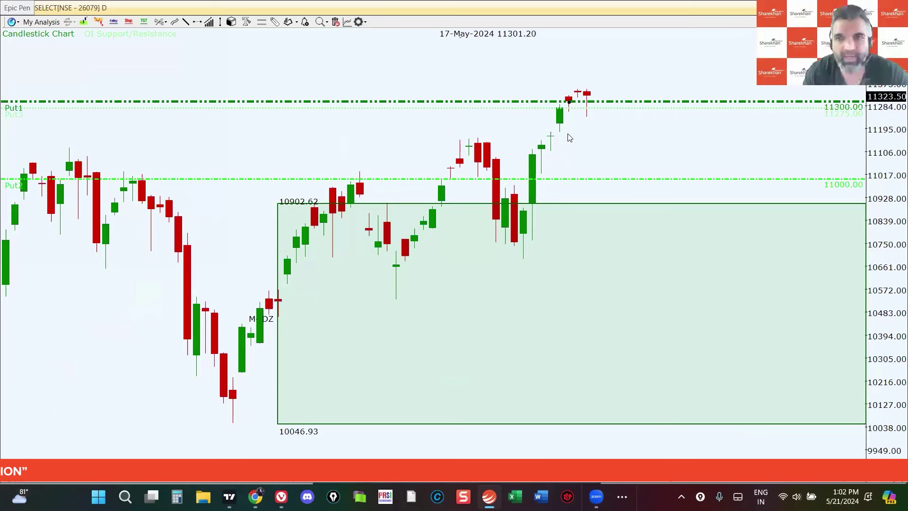
scroll(624, 150, down, 2)
scroll(624, 151, up, 3)
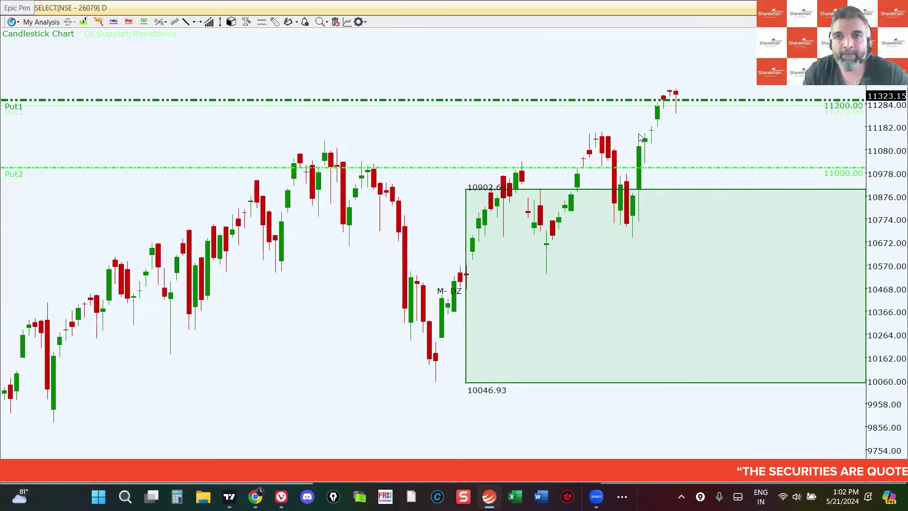
scroll(724, 135, up, 3)
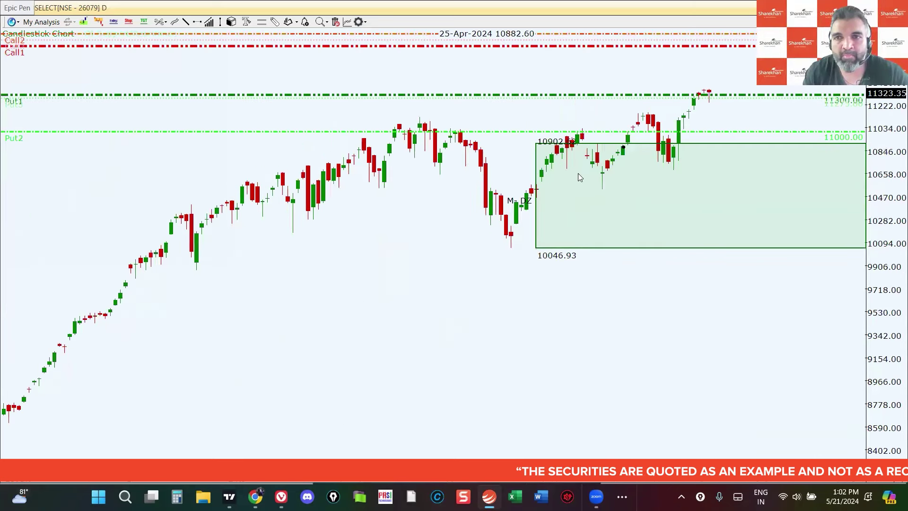
scroll(757, 134, down, 3)
scroll(799, 116, down, 3)
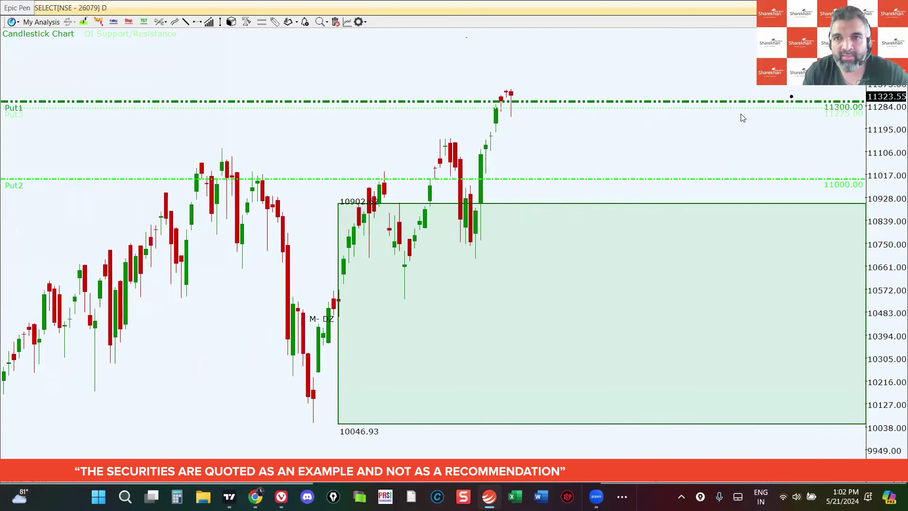
scroll(642, 116, down, 7)
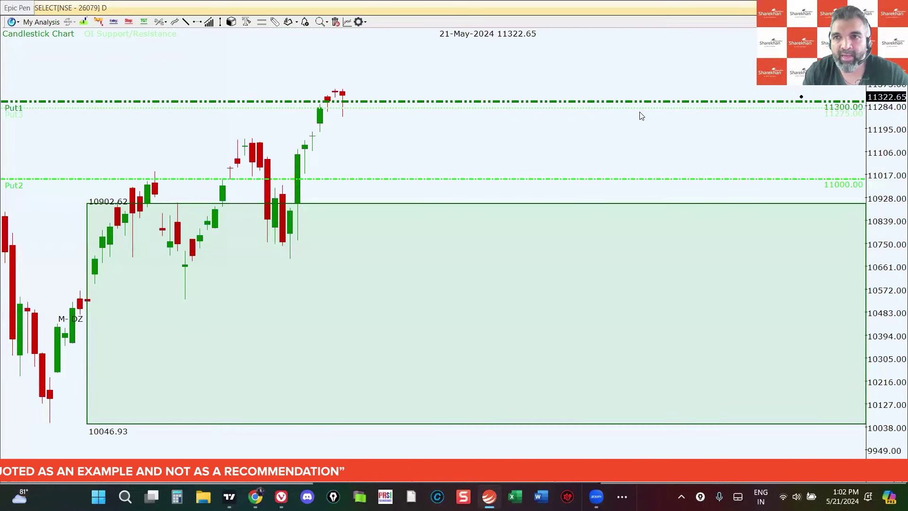
scroll(642, 116, up, 7)
scroll(642, 116, down, 3)
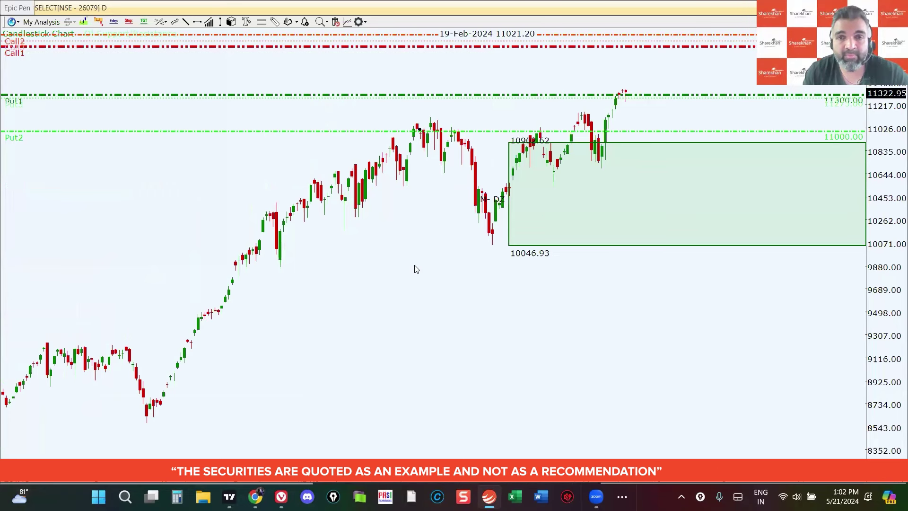
scroll(416, 269, up, 3)
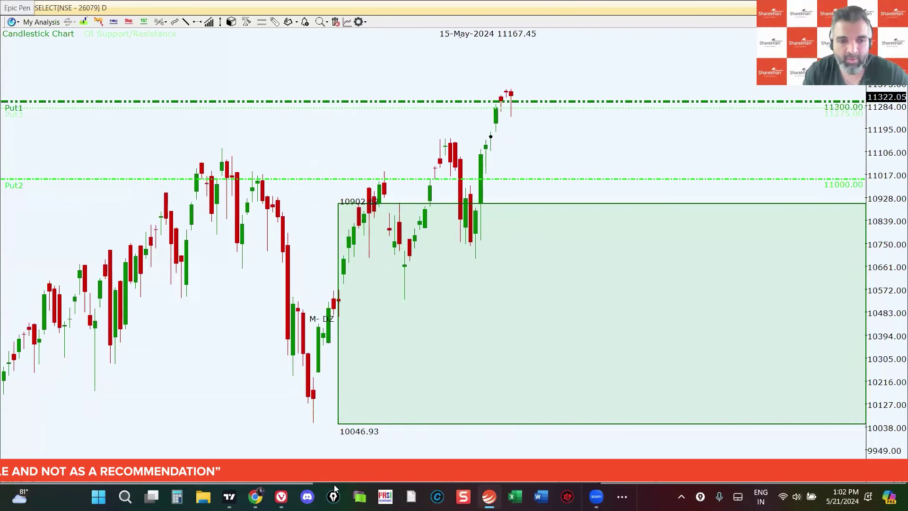
Sketch a short rising freehand stroke beyond the latest daily candles and clear it
scroll(491, 137, down, 3)
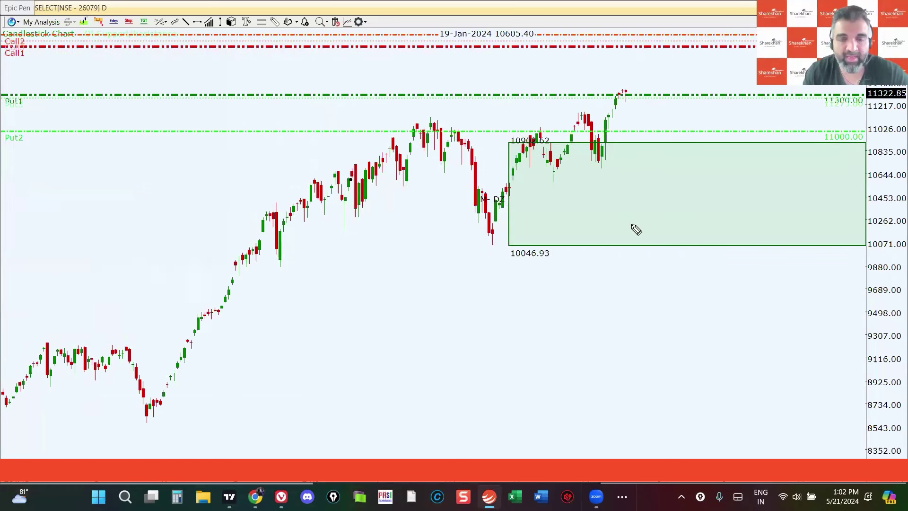
key(ctrl+shift+3)
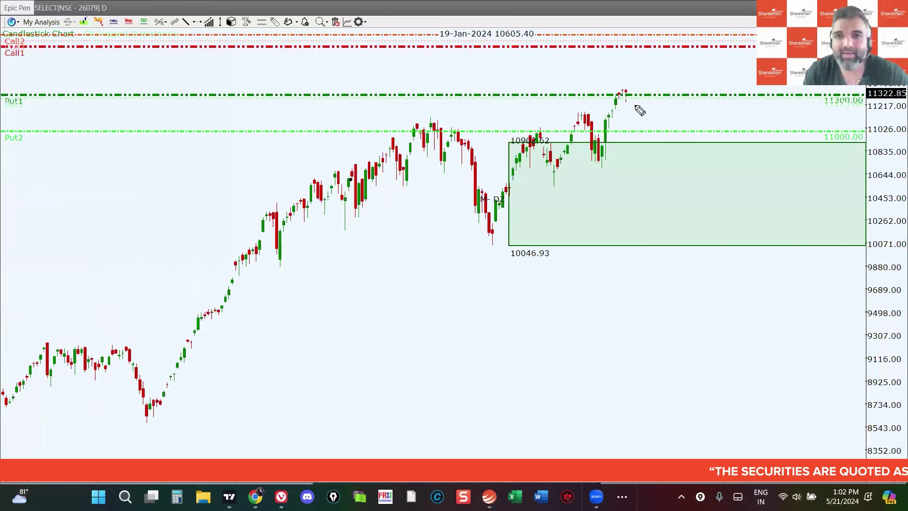
mouse_move(675, 88)
mouse_down()
mouse_move(681, 69)
mouse_move(725, 63)
mouse_up()
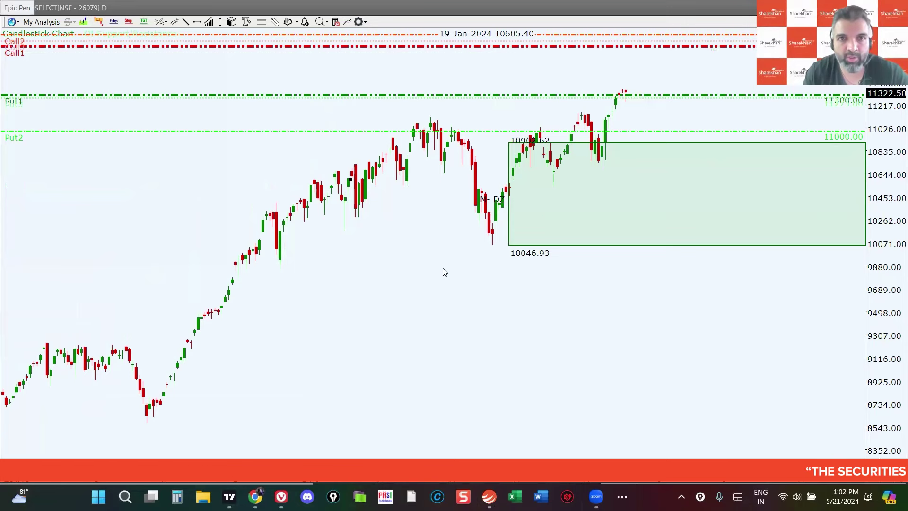
Return to the multi-chart layout and change the linked charts' scrip to the NSE currency USDINR
double_click(458, 188)
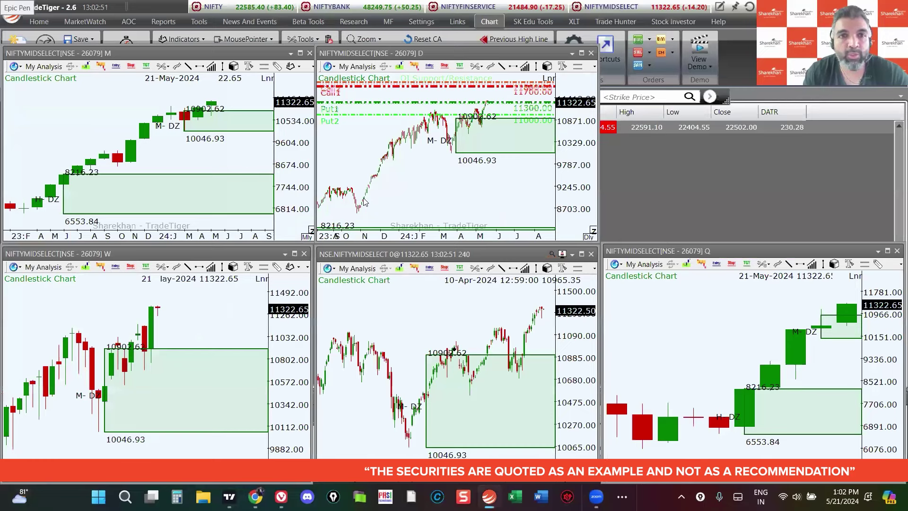
click(447, 192)
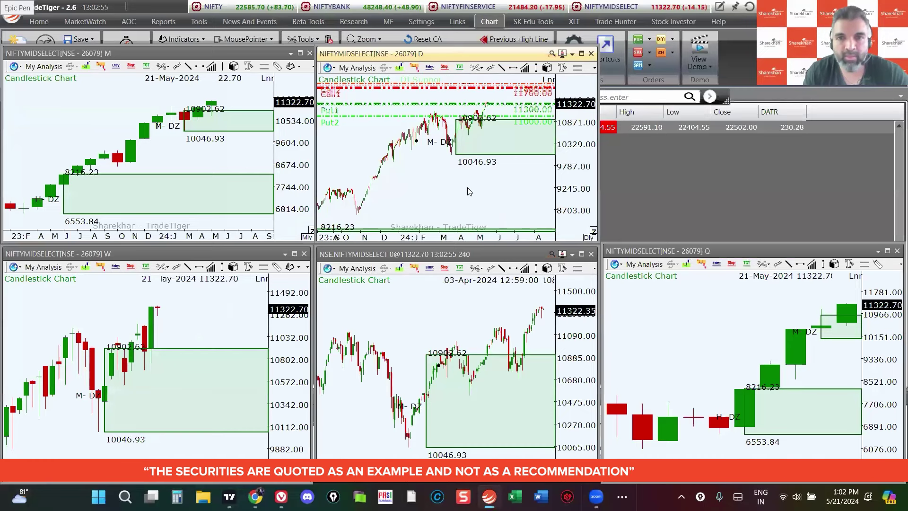
right_click(411, 192)
key(Insert)
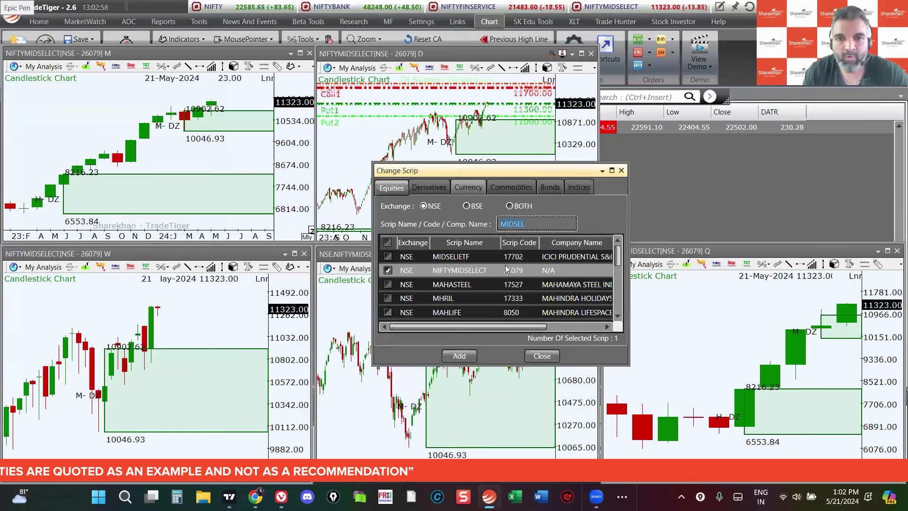
click(468, 187)
click(525, 215)
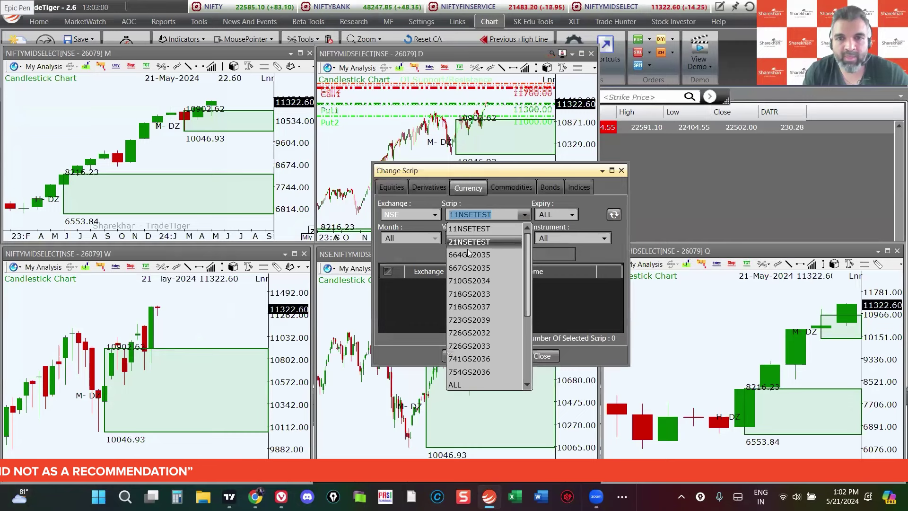
scroll(474, 284, down, 3)
click(477, 295)
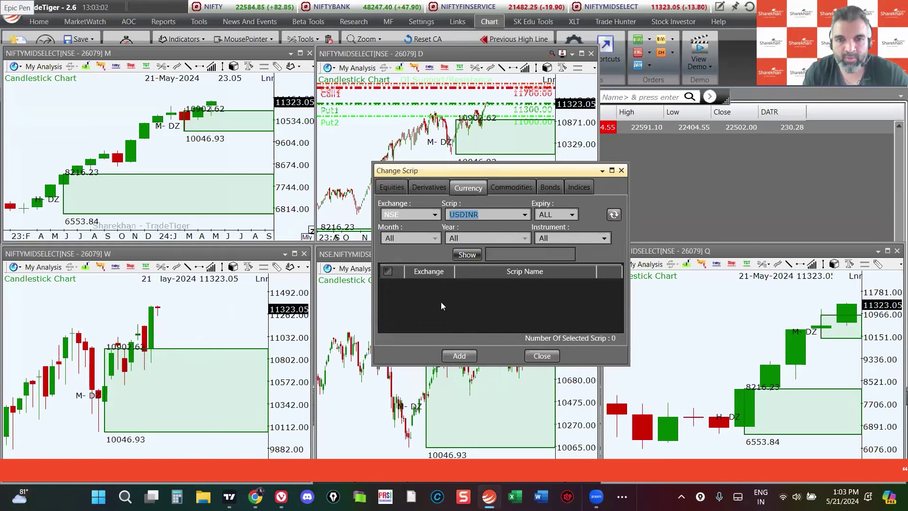
click(438, 298)
key(Up)
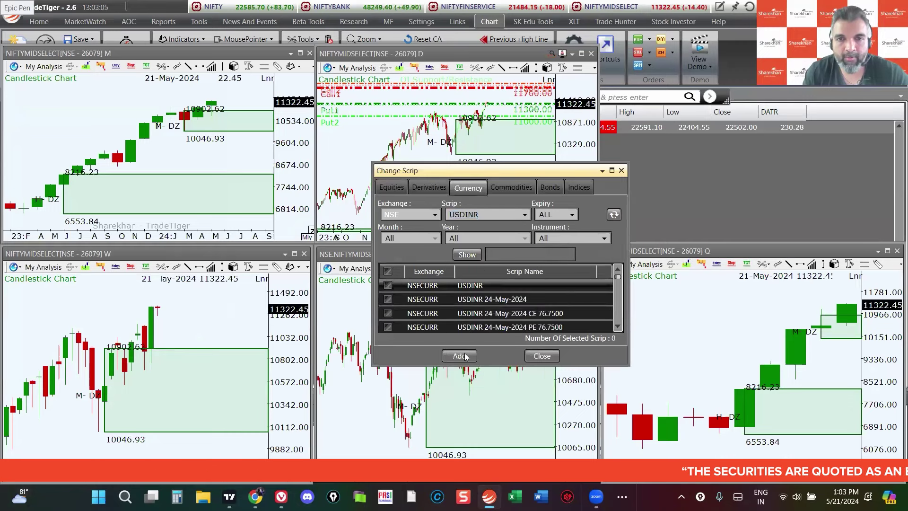
key(Return)
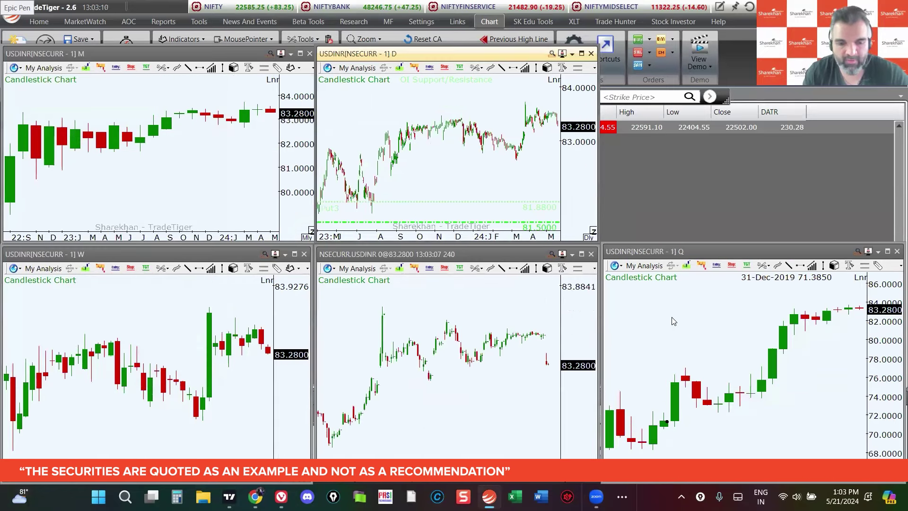
Switch the quarterly USDINR chart to half-yearly, enlarge it and mark a demand zone from 80.8107 to 82.7535
key(h)
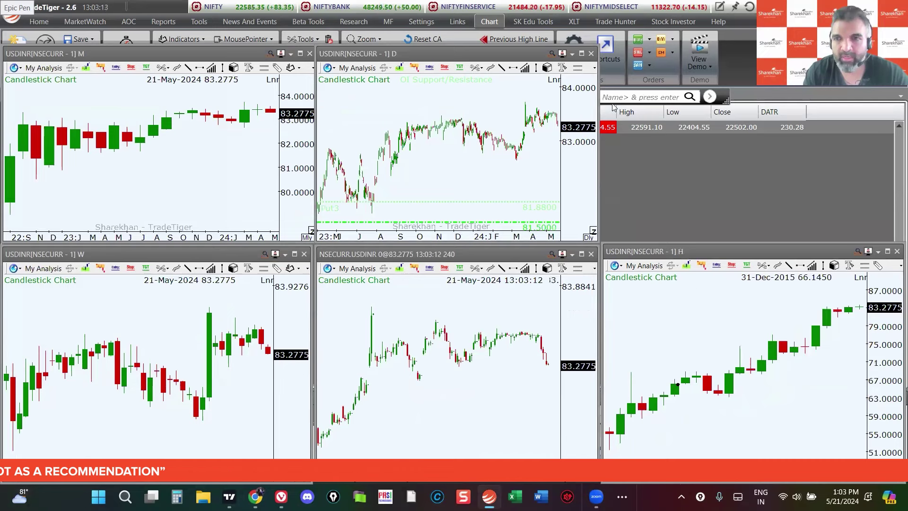
double_click(696, 293)
drag(613, 104, 555, 103)
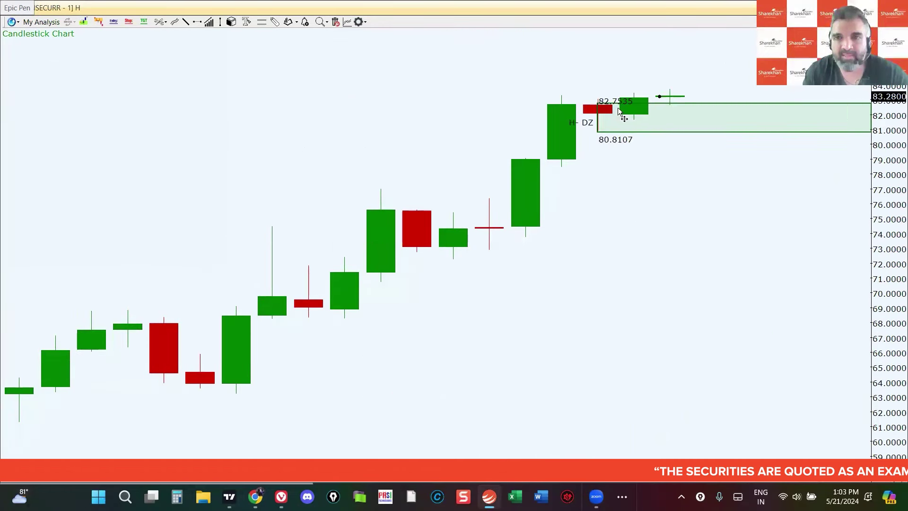
Switch the full-size chart back to quarterly, review price against the half-yearly demand zone and return to the multi-chart layout
key(q)
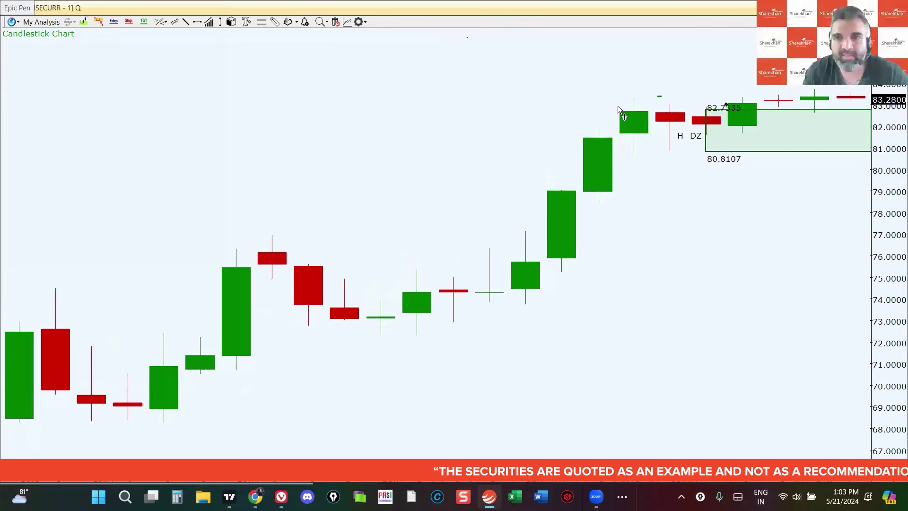
scroll(618, 106, down, 2)
key(super)
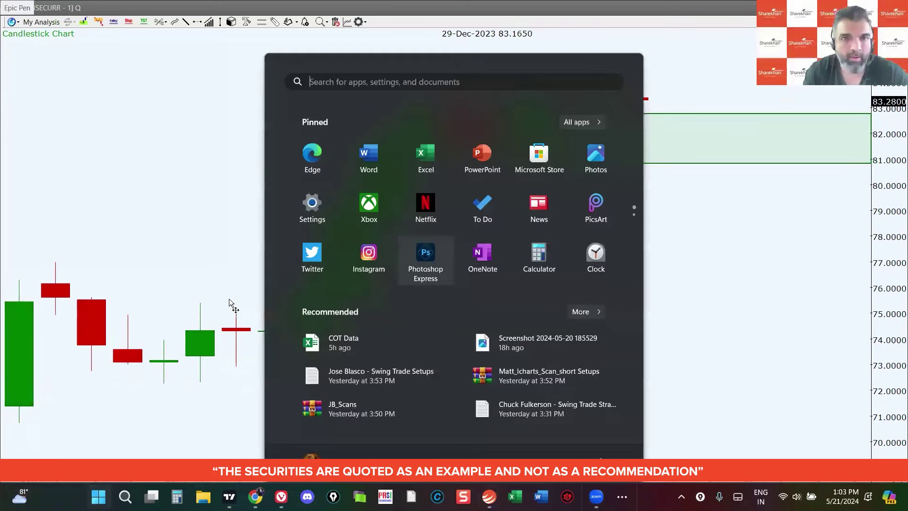
click(203, 217)
key(F11)
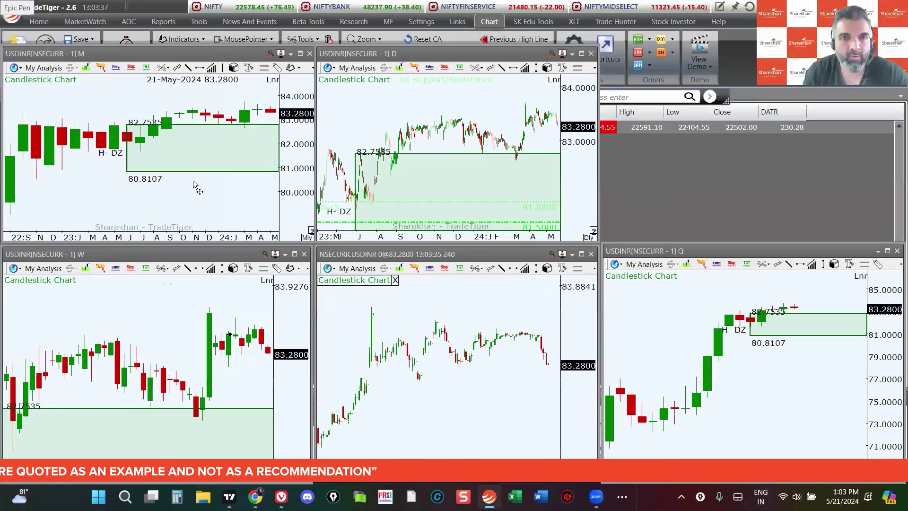
Replace the half-yearly demand zone with a monthly one from 81.6966 to 82.4838 on the full-size monthly chart
double_click(194, 183)
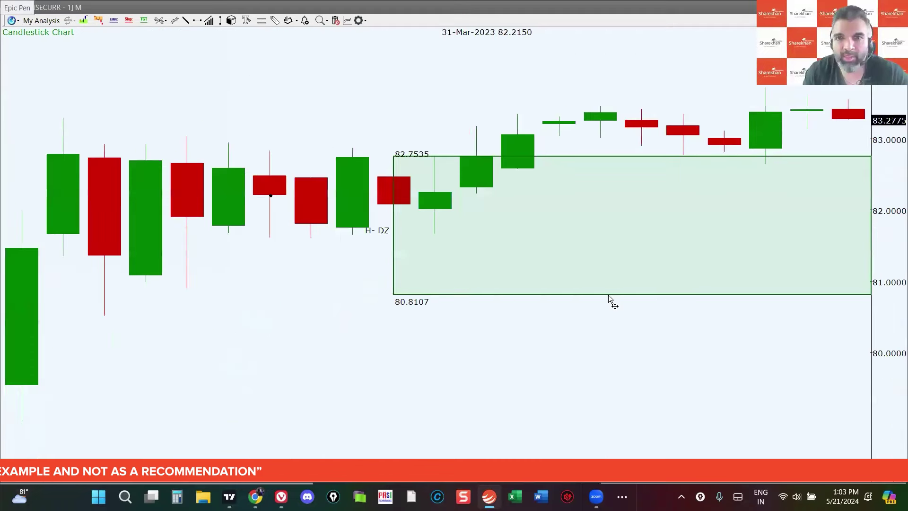
scroll(642, 298, down, 3)
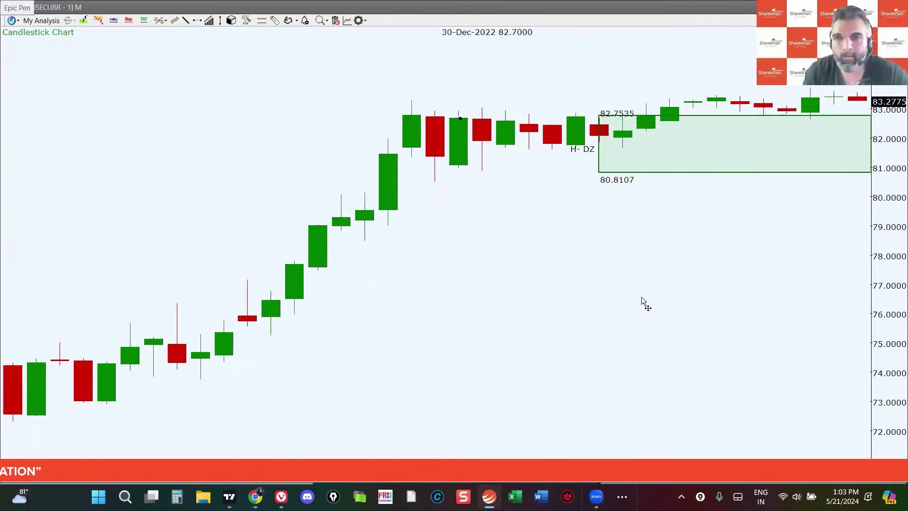
scroll(297, 255, up, 3)
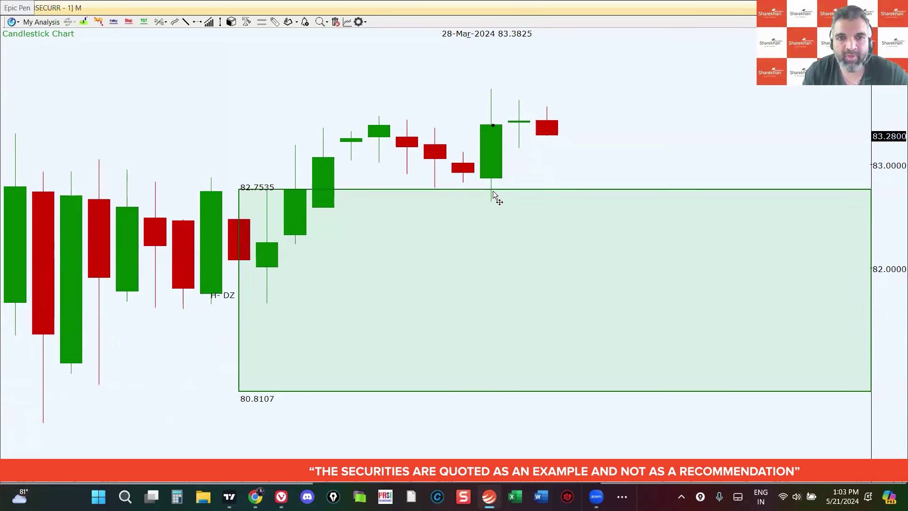
click(359, 220)
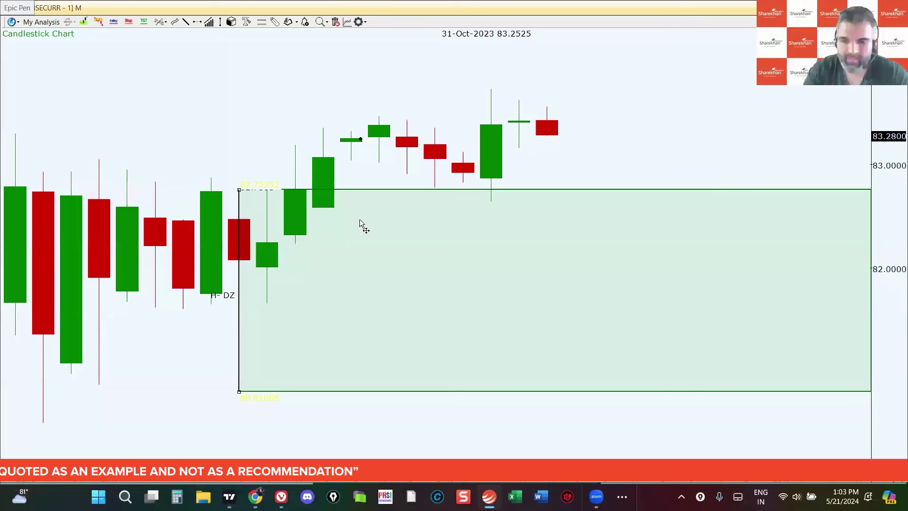
key(Delete)
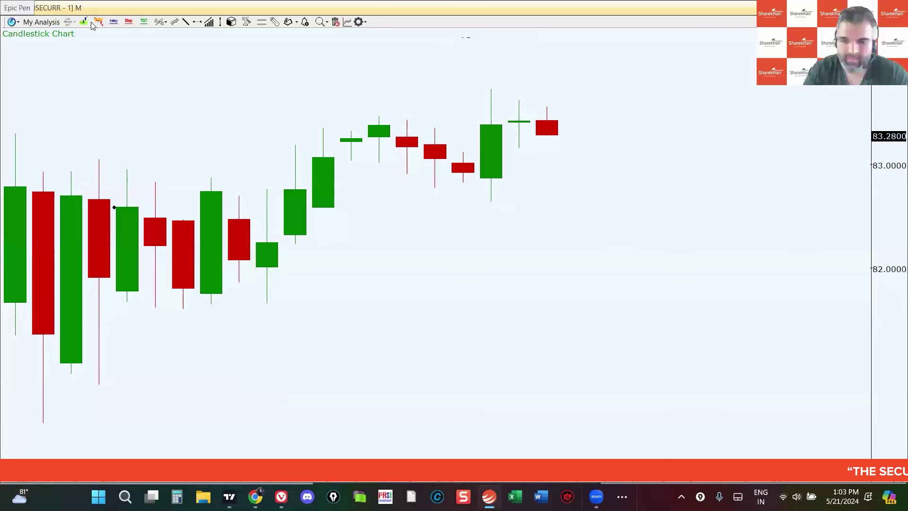
mouse_move(266, 300)
mouse_down()
mouse_move(267, 245)
mouse_move(240, 204)
mouse_move(240, 218)
mouse_up()
scroll(342, 287, down, 3)
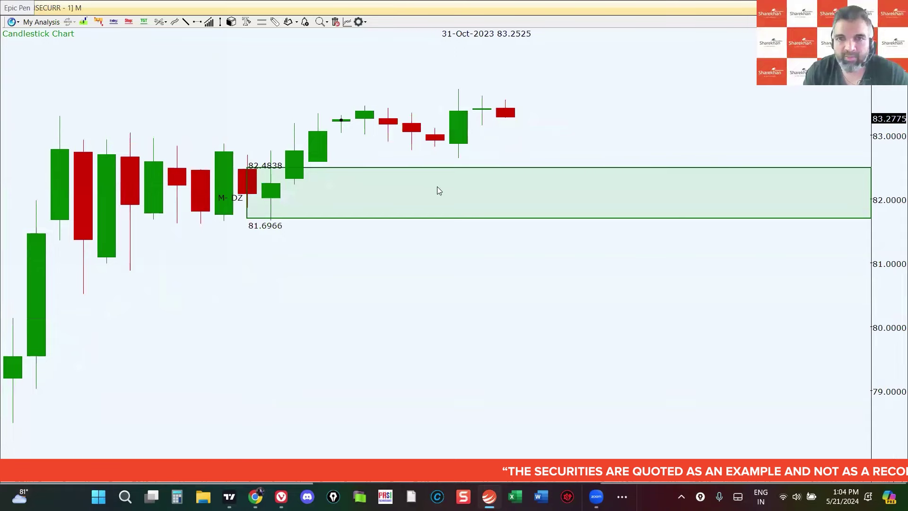
Replace the monthly demand zone with a weekly one from 82.6226 to 82.9648 on the full-size weekly chart
key(w)
key(Delete)
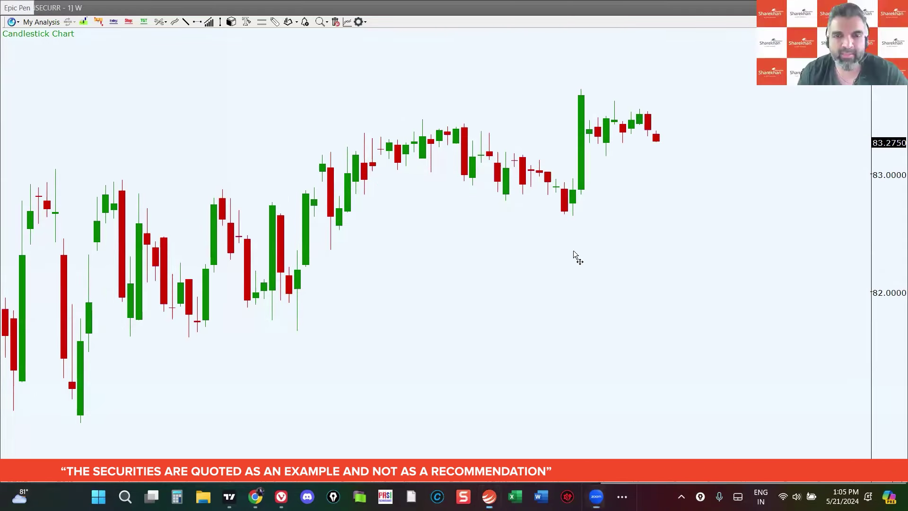
drag(573, 251, 498, 230)
click(85, 22)
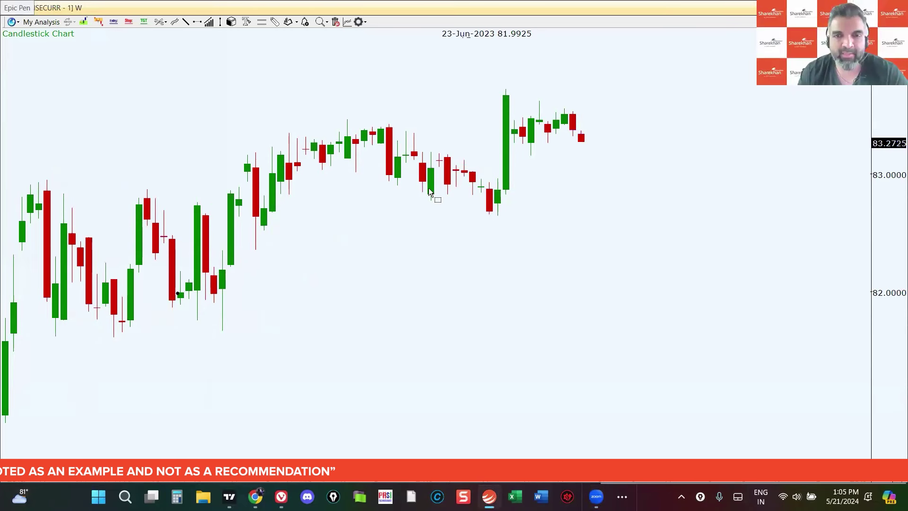
click(496, 177)
scroll(454, 314, up, 2)
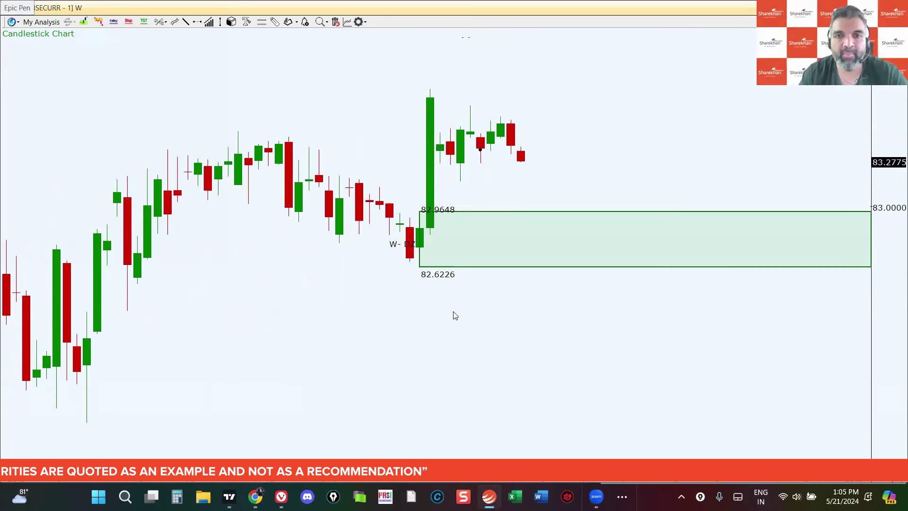
Sketch a freehand price path beyond the latest weekly candles, falling into the weekly demand zone and rebounding above it
key(Right)
key(Right)
key(Right)
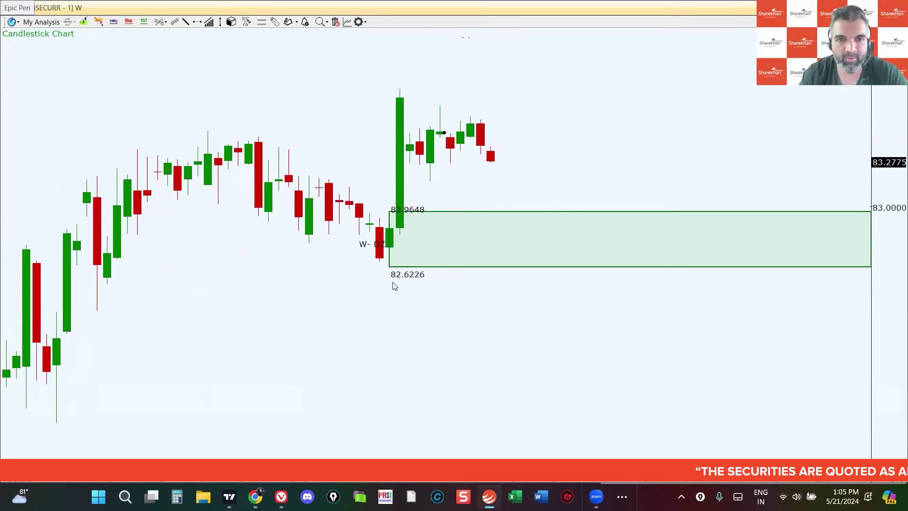
scroll(420, 394, up, 1)
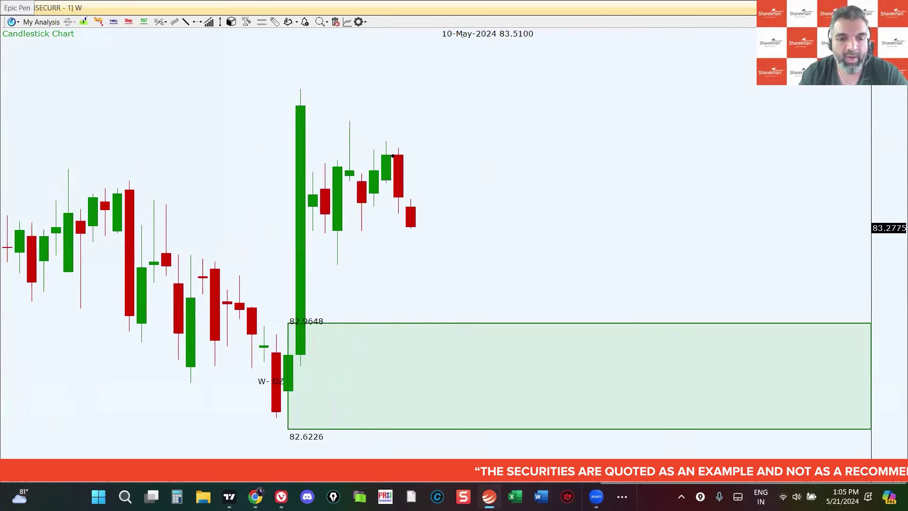
key(ctrl+shift+3)
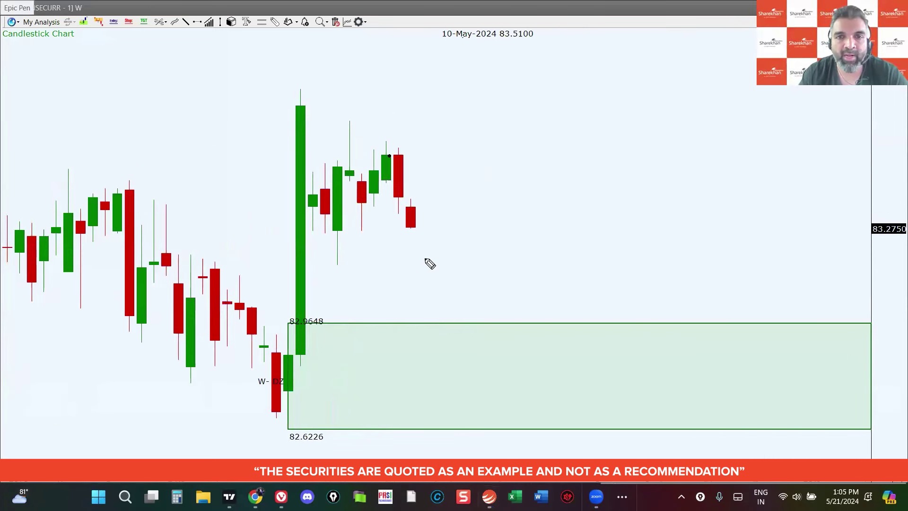
mouse_move(450, 271)
mouse_down()
mouse_move(471, 308)
mouse_move(517, 335)
mouse_move(555, 457)
mouse_up()
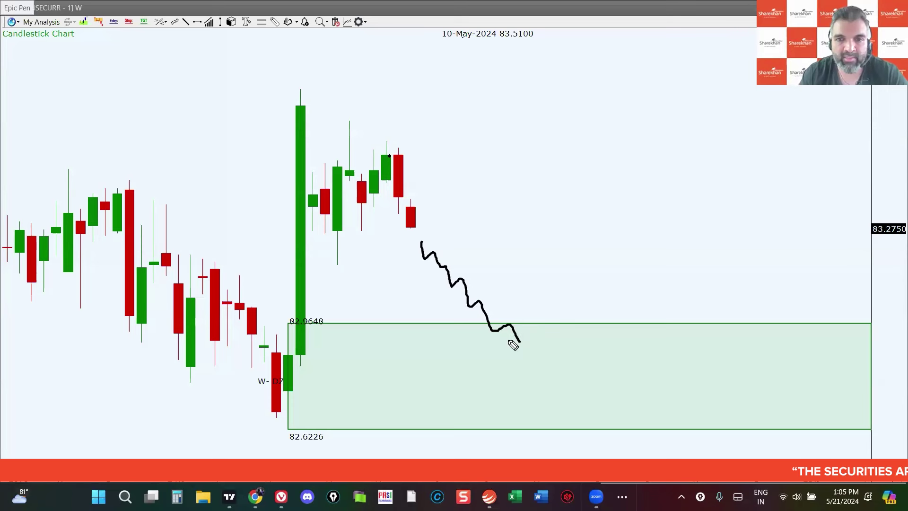
drag(554, 271, 618, 191)
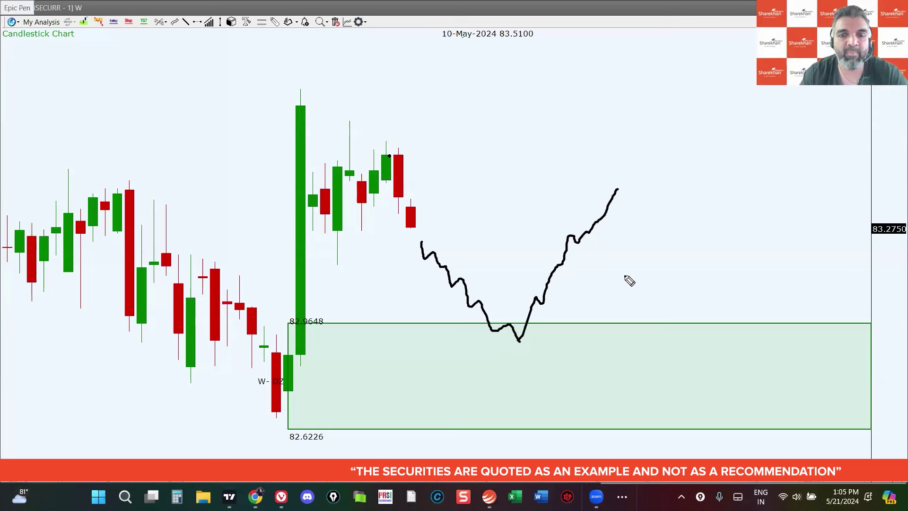